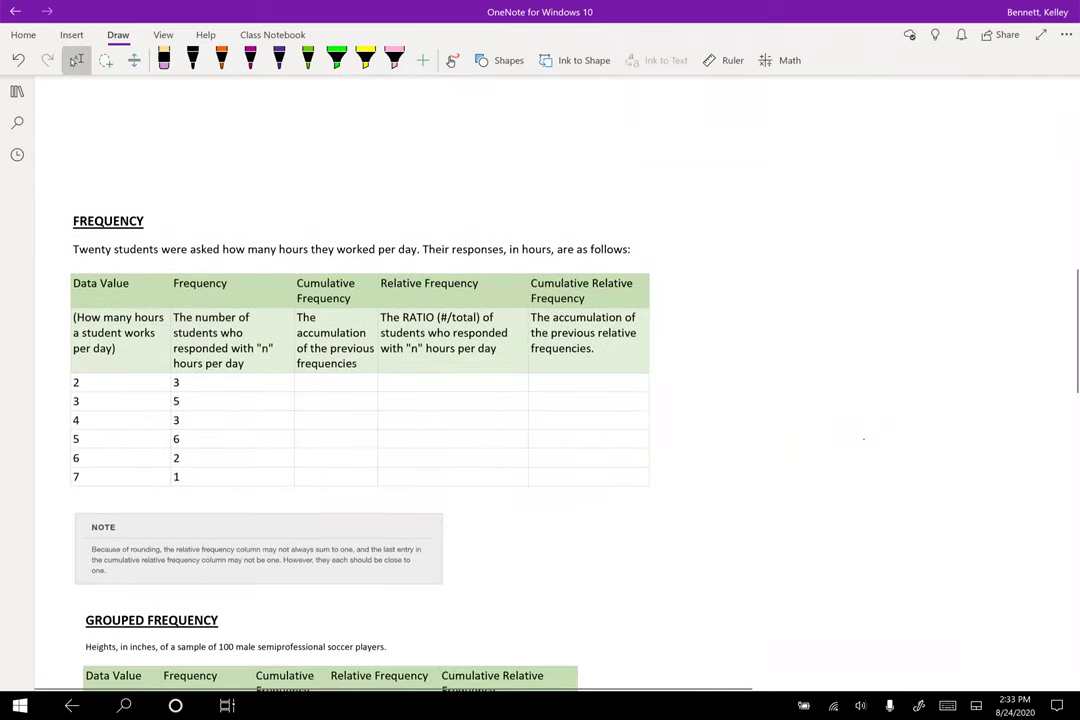
scroll(863, 438, "down", 3)
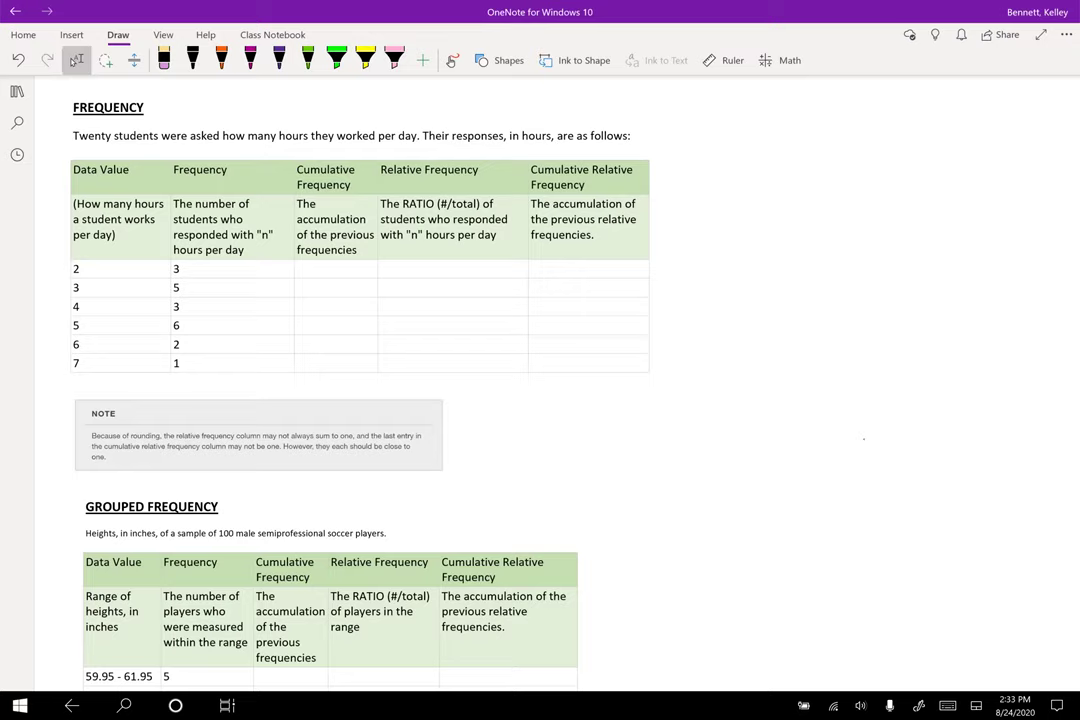
- Circle the first data row (2, 3) in purple ink and draw an arrow into the margin
left_click(221, 60)
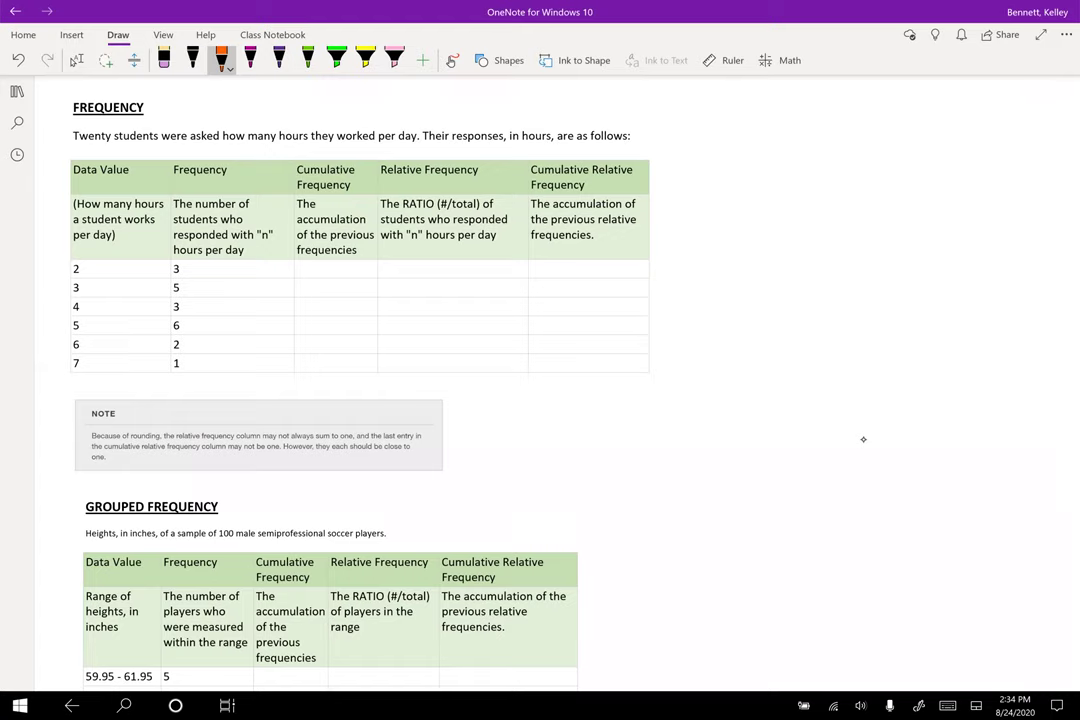
left_click(250, 60)
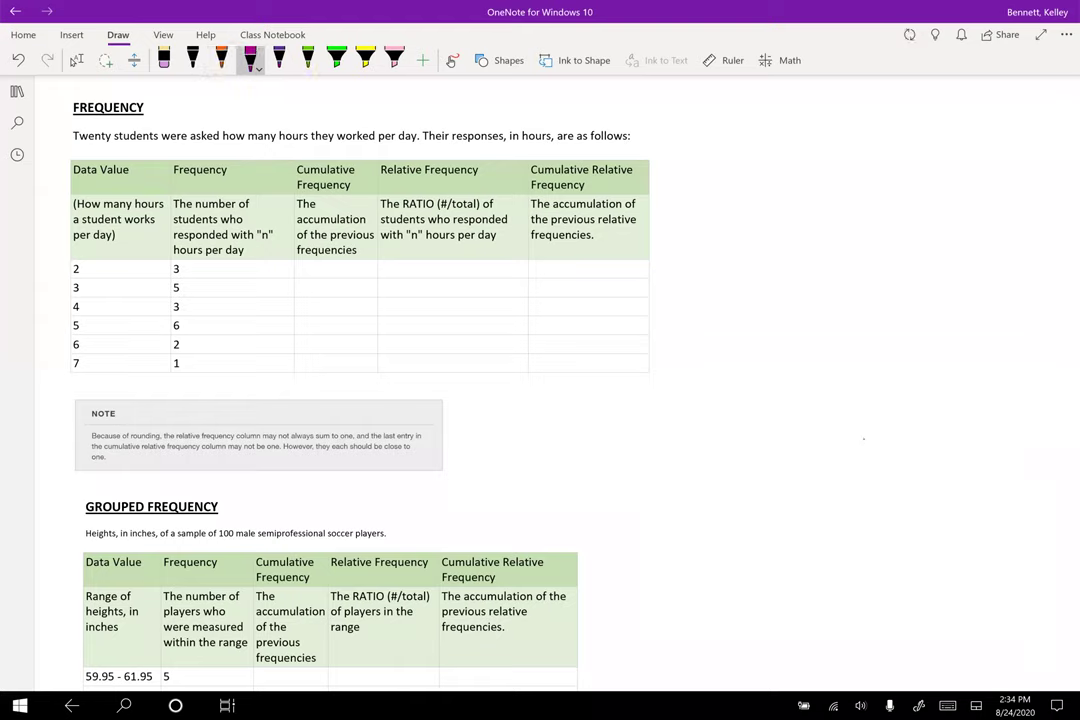
mouse_move(100, 249)
left_mouse_down()
mouse_move(60, 270)
mouse_move(200, 266)
mouse_move(90, 251)
left_mouse_up()
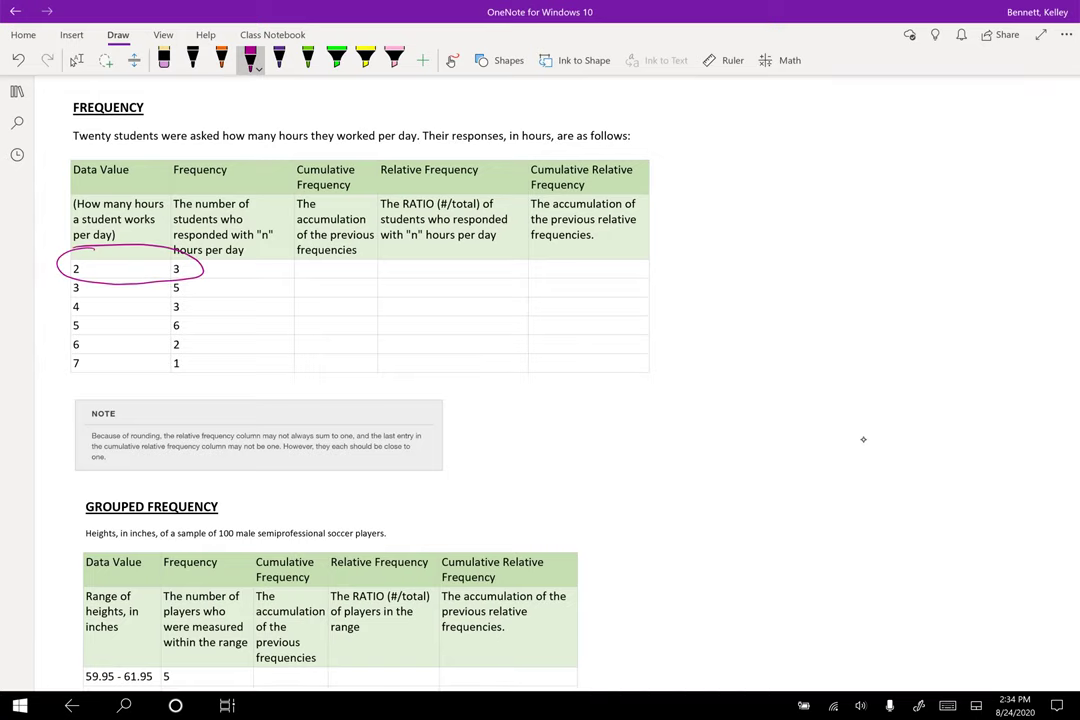
mouse_move(66, 262)
left_mouse_down()
mouse_move(35, 271)
mouse_move(46, 277)
left_mouse_up()
- Write '3 students work 2 hours per day' in purple in the left margin
left_click(76, 60)
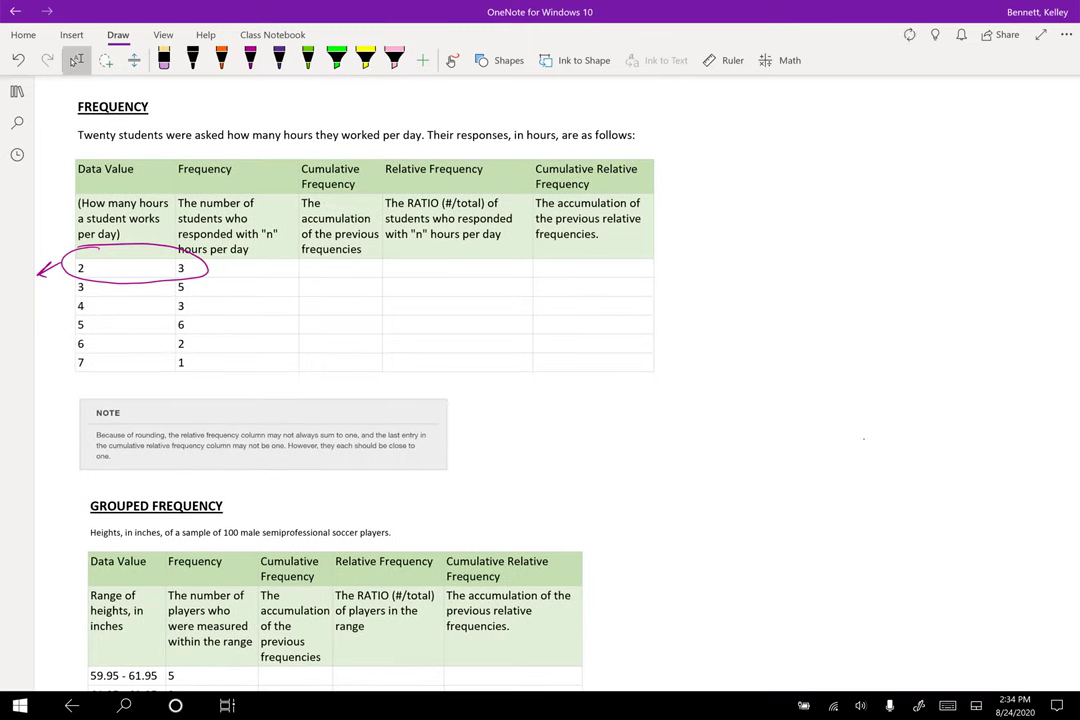
left_click(250, 60)
mouse_move(39, 363)
left_mouse_down()
mouse_move(41, 376)
mouse_move(43, 277)
left_mouse_up()
left_click_drag(45, 321, 46, 234)
left_click_drag(55, 287, 58, 266)
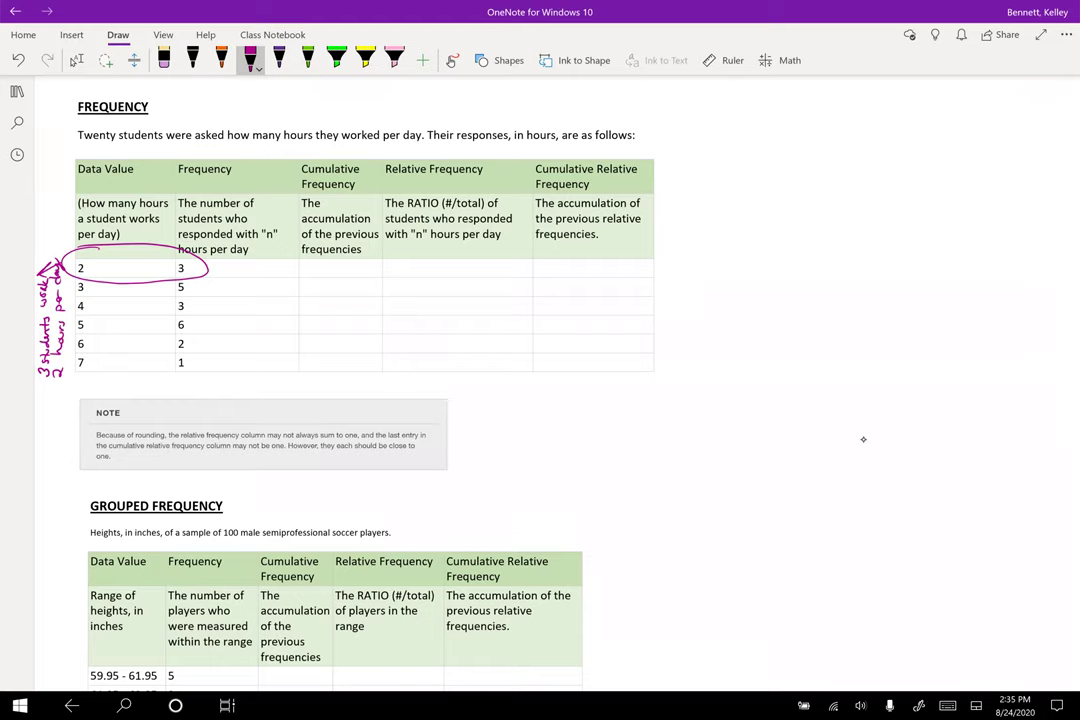
- Write 3 as the first cumulative frequency, with arrows from frequencies 3 and 5
left_click(307, 60)
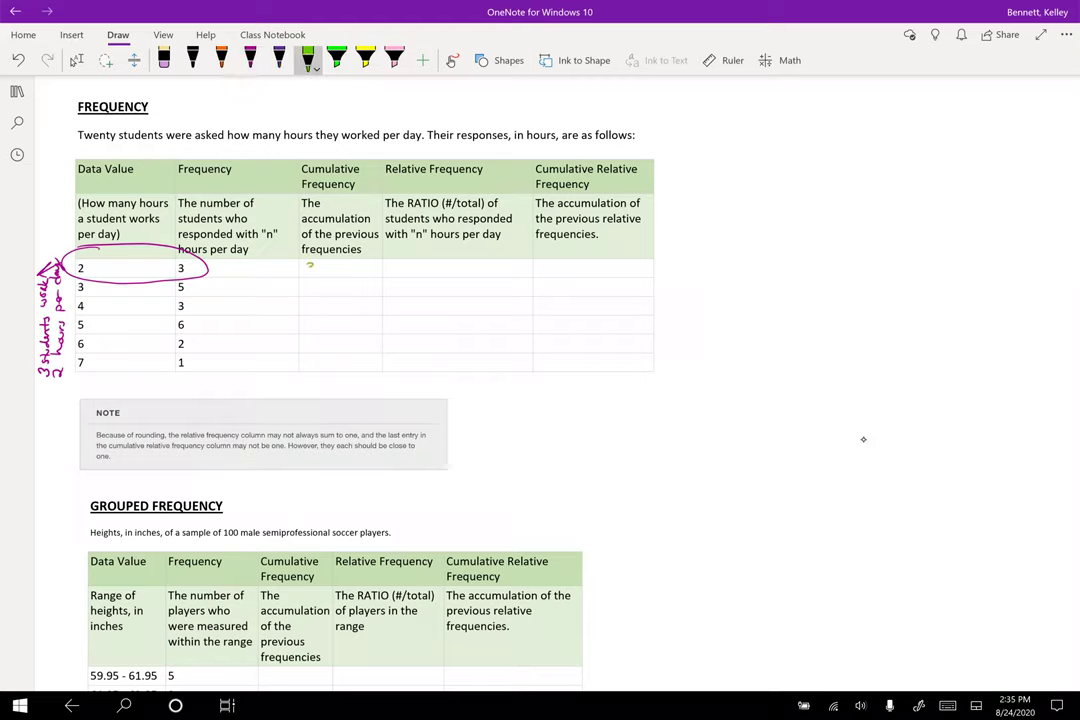
left_click_drag(312, 267, 307, 274)
left_click_drag(186, 268, 286, 267)
left_click(221, 60)
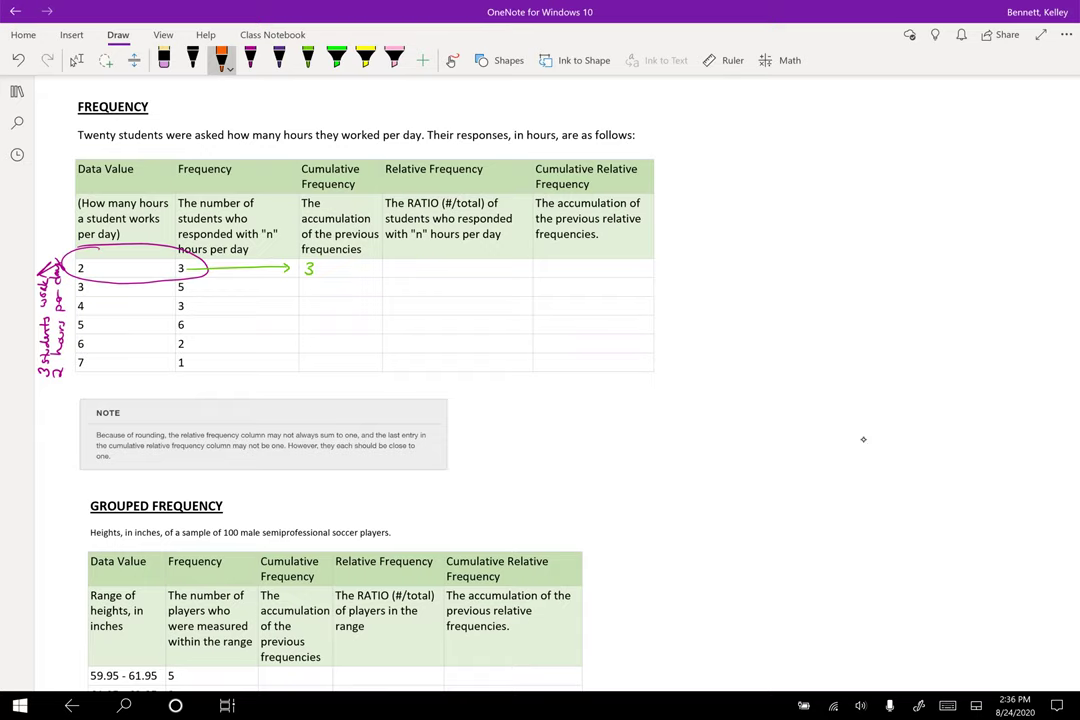
left_click_drag(190, 289, 305, 294)
- Carry the 3 down with a green bent arrow and write the running total 8 in black
left_click(193, 60)
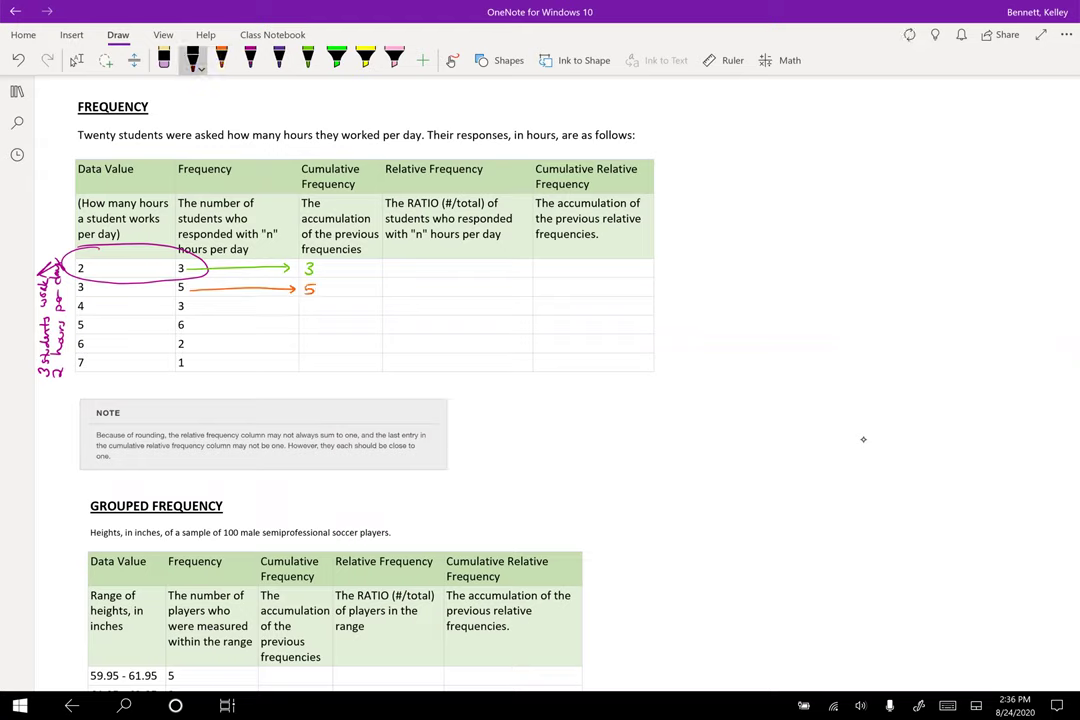
left_click(308, 60)
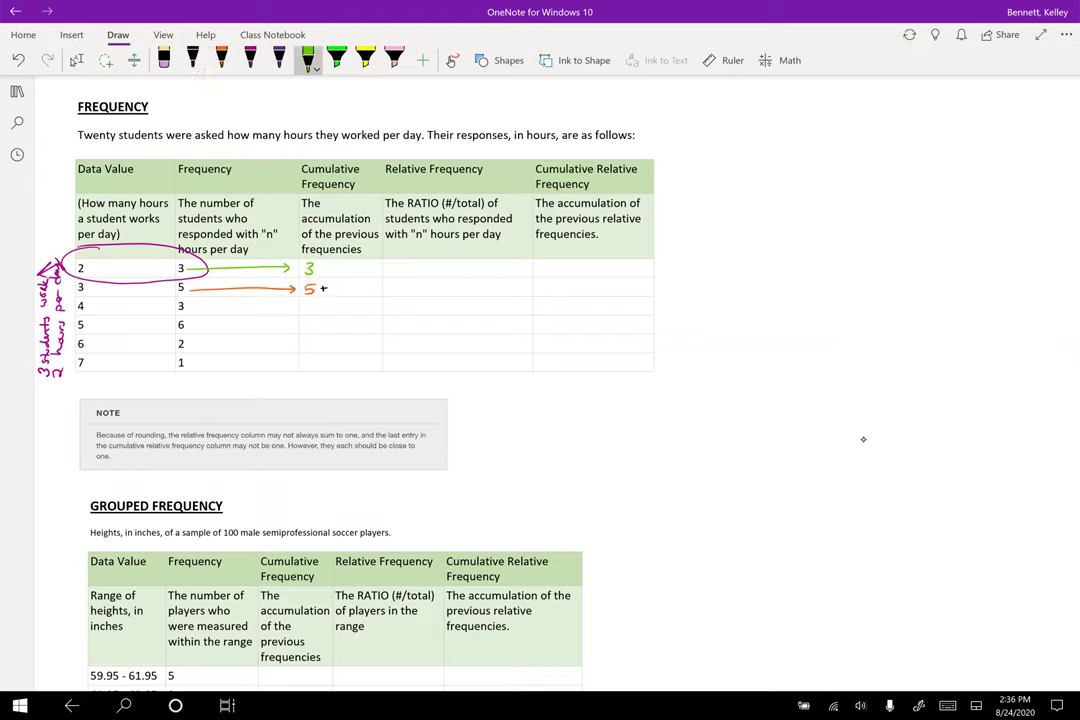
mouse_move(331, 268)
left_mouse_down()
mouse_move(343, 267)
mouse_move(341, 292)
left_mouse_up()
left_click(193, 60)
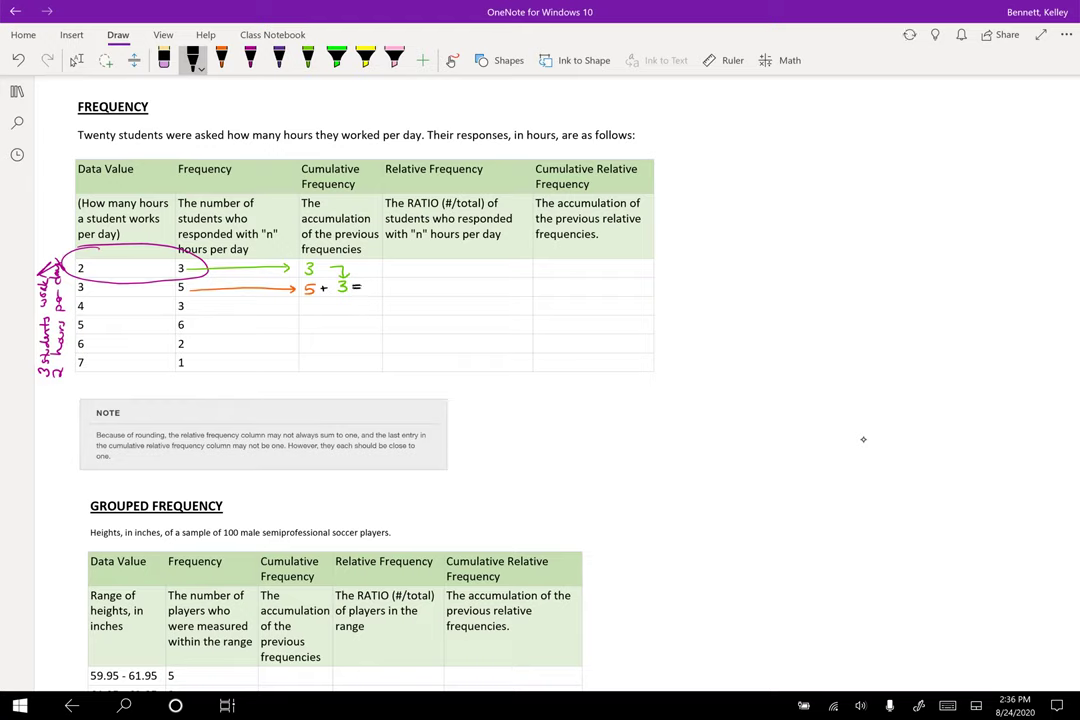
left_click_drag(375, 282, 374, 283)
- Write running totals 3+8=11 and 6+11=17, and start 2+17 in the next row
left_click_drag(305, 302, 313, 309)
left_click_drag(341, 300, 355, 308)
left_click_drag(362, 301, 367, 311)
mouse_move(314, 318)
left_mouse_down()
mouse_move(308, 328)
mouse_move(333, 329)
left_mouse_up()
left_click_drag(340, 320, 347, 329)
left_click_drag(352, 323, 358, 323)
left_click_drag(352, 327, 365, 330)
left_click_drag(368, 320, 371, 330)
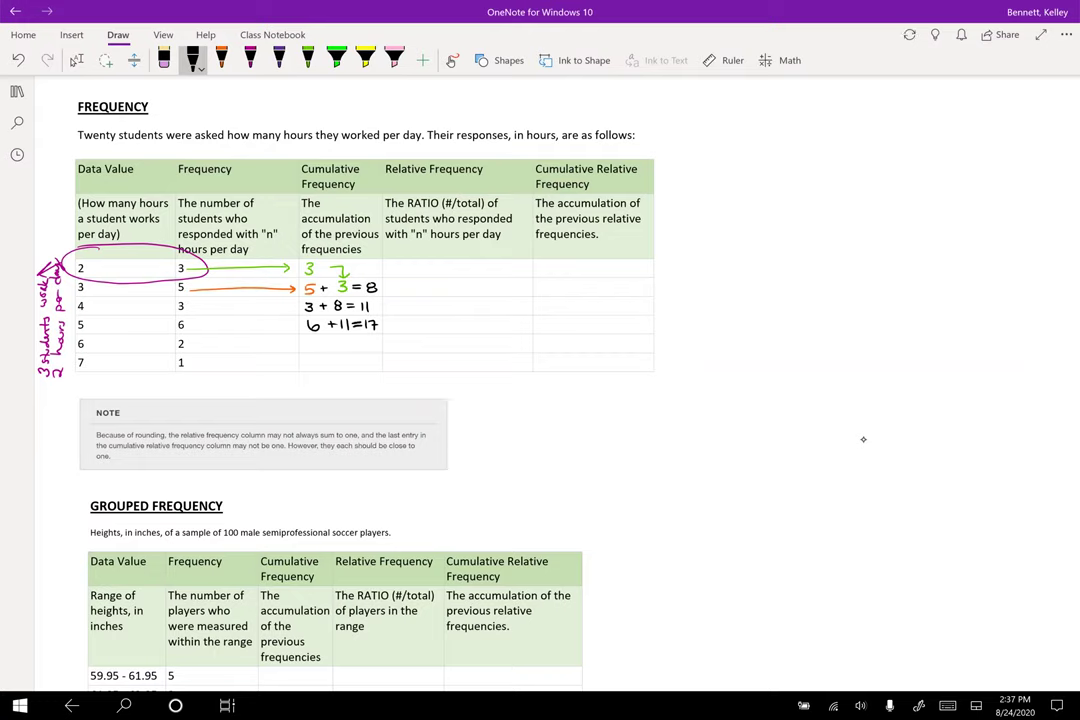
left_click_drag(309, 339, 355, 350)
- Highlight the running totals 8 and 11 with yellow and green highlighters
left_click(365, 60)
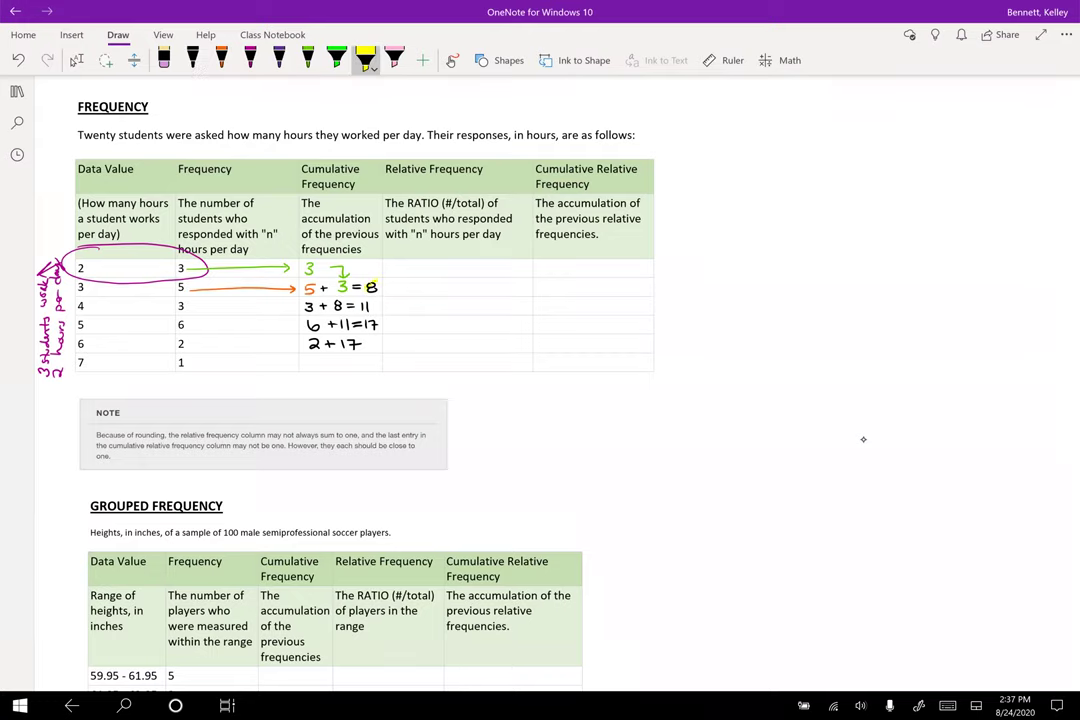
mouse_move(367, 286)
left_mouse_down()
mouse_move(378, 287)
mouse_move(340, 306)
left_mouse_up()
left_click(336, 60)
left_click(336, 60)
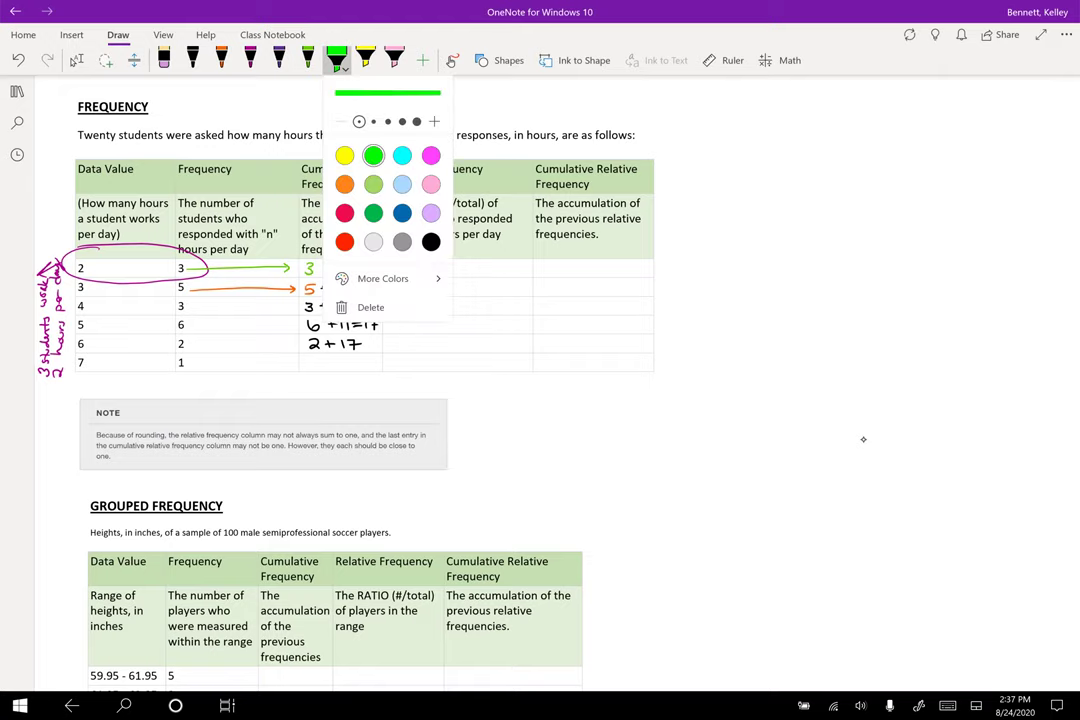
left_click(728, 371)
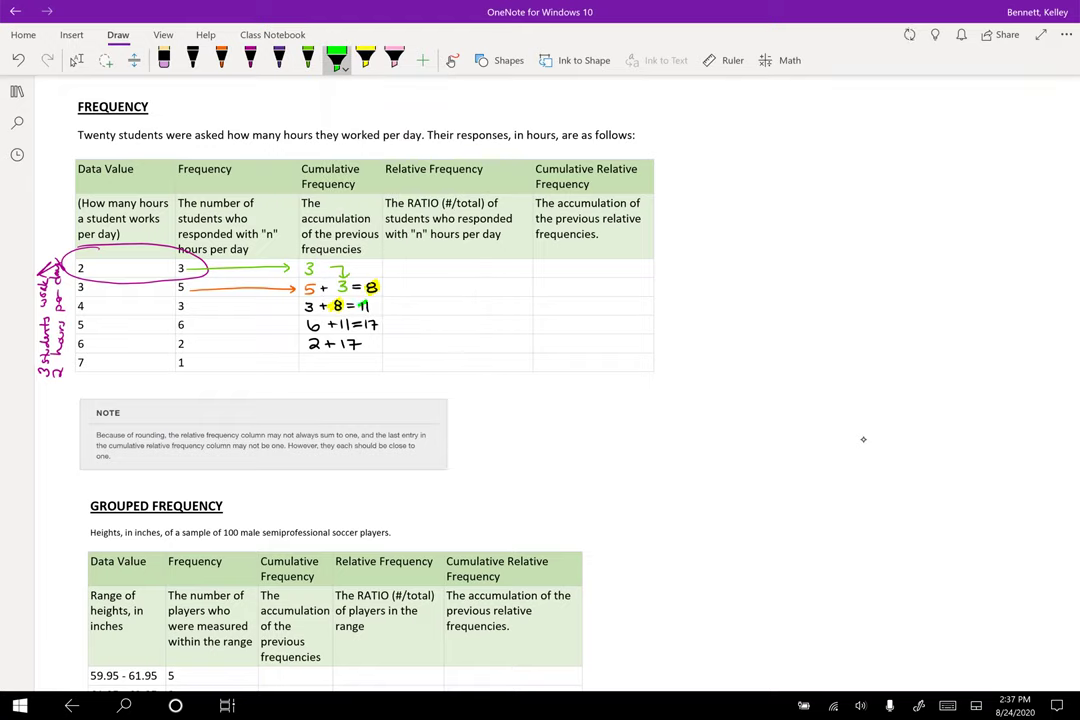
mouse_move(358, 306)
left_mouse_down()
mouse_move(372, 307)
mouse_move(349, 325)
mouse_move(378, 325)
mouse_move(351, 344)
left_mouse_up()
left_click(394, 60)
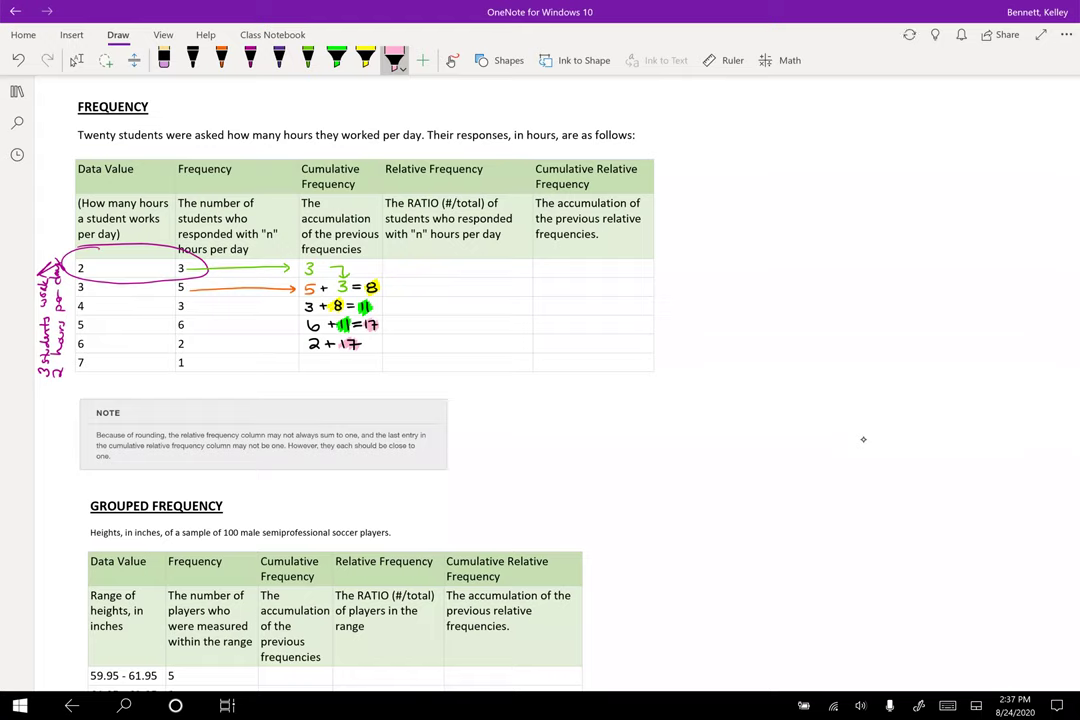
- In black ink, finish the column with 2+17=19 and 19+1=20
left_click(192, 60)
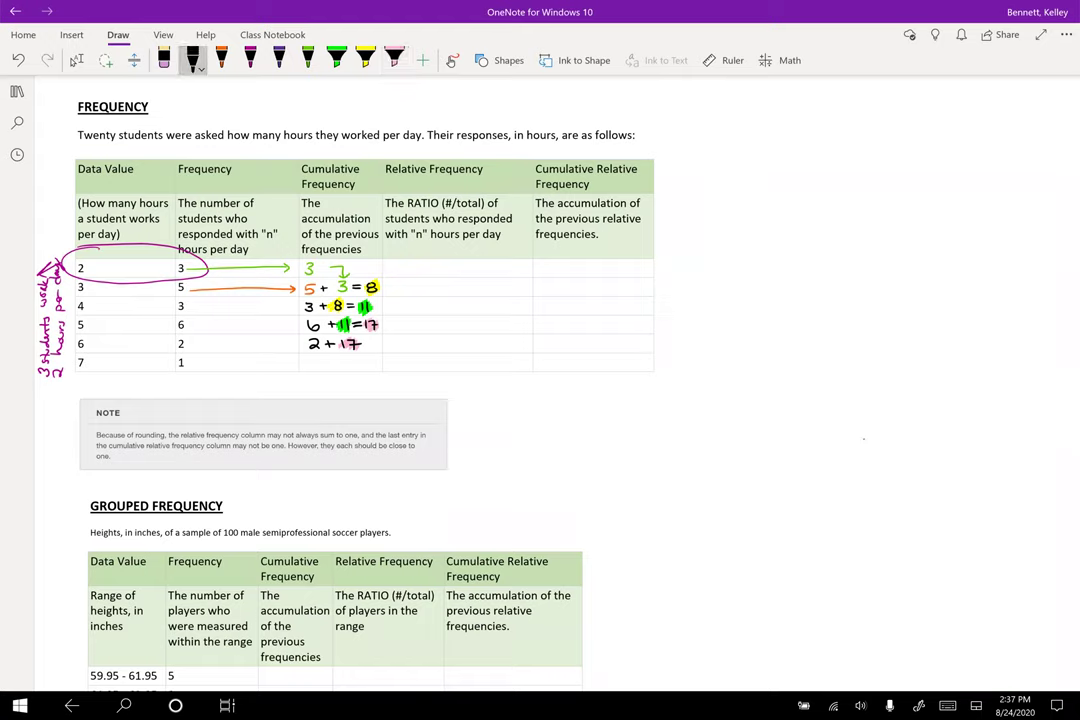
left_click_drag(376, 337, 381, 349)
mouse_move(309, 357)
left_mouse_down()
mouse_move(319, 368)
mouse_move(366, 360)
left_mouse_up()
left_click_drag(355, 364, 377, 367)
left_click_drag(380, 359, 379, 359)
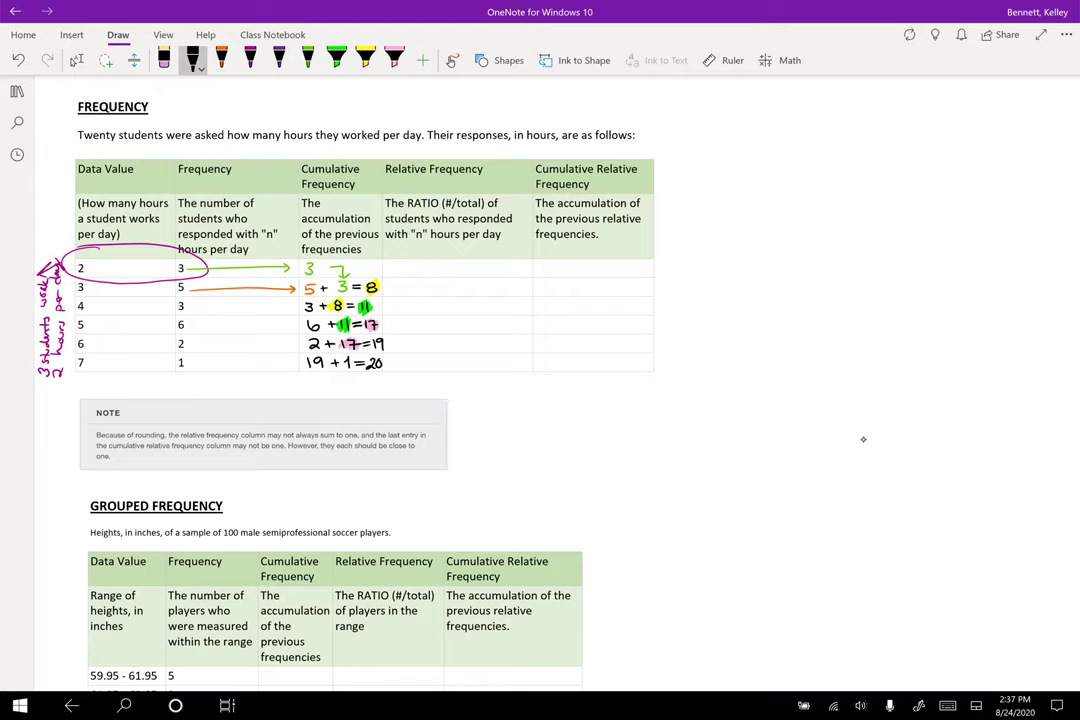
- Write Σ = 20 beneath the Frequency column
mouse_move(175, 377)
left_mouse_down()
mouse_move(186, 377)
mouse_move(177, 389)
left_mouse_up()
left_click_drag(192, 385, 199, 385)
left_click_drag(206, 380, 224, 378)
- Draw orange brackets under Σ = 20 and the final cumulative 20, joined by a line
left_click(221, 58)
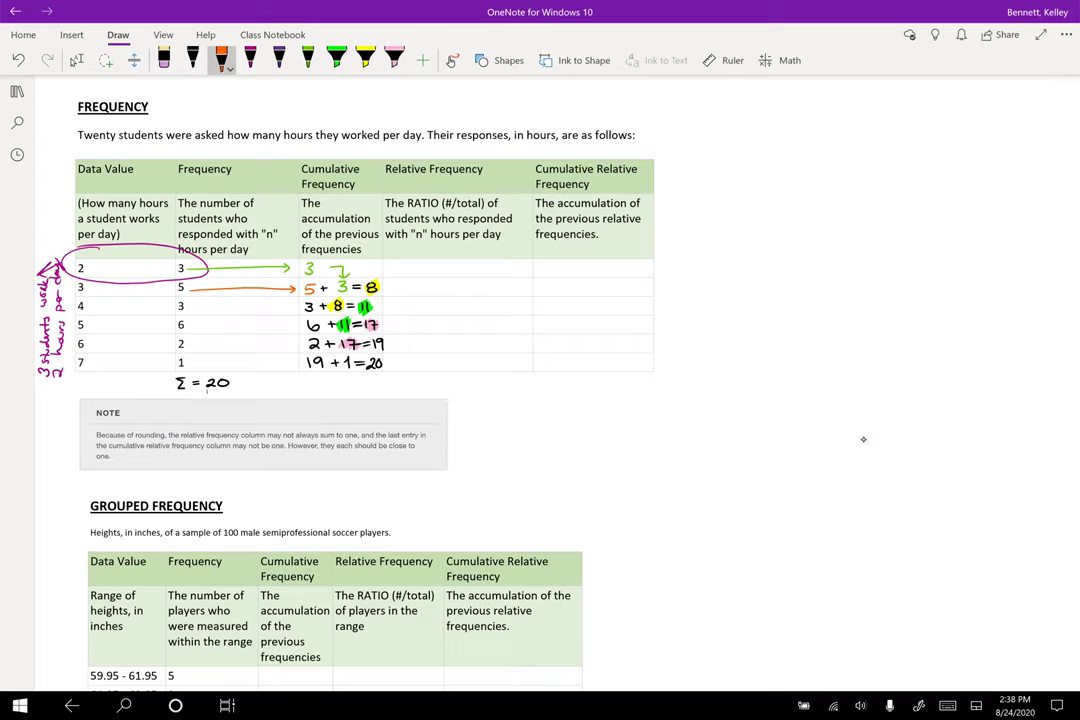
left_click_drag(206, 391, 239, 390)
left_click_drag(366, 372, 387, 372)
mouse_move(227, 393)
left_mouse_down()
mouse_move(326, 400)
mouse_move(373, 389)
left_mouse_up()
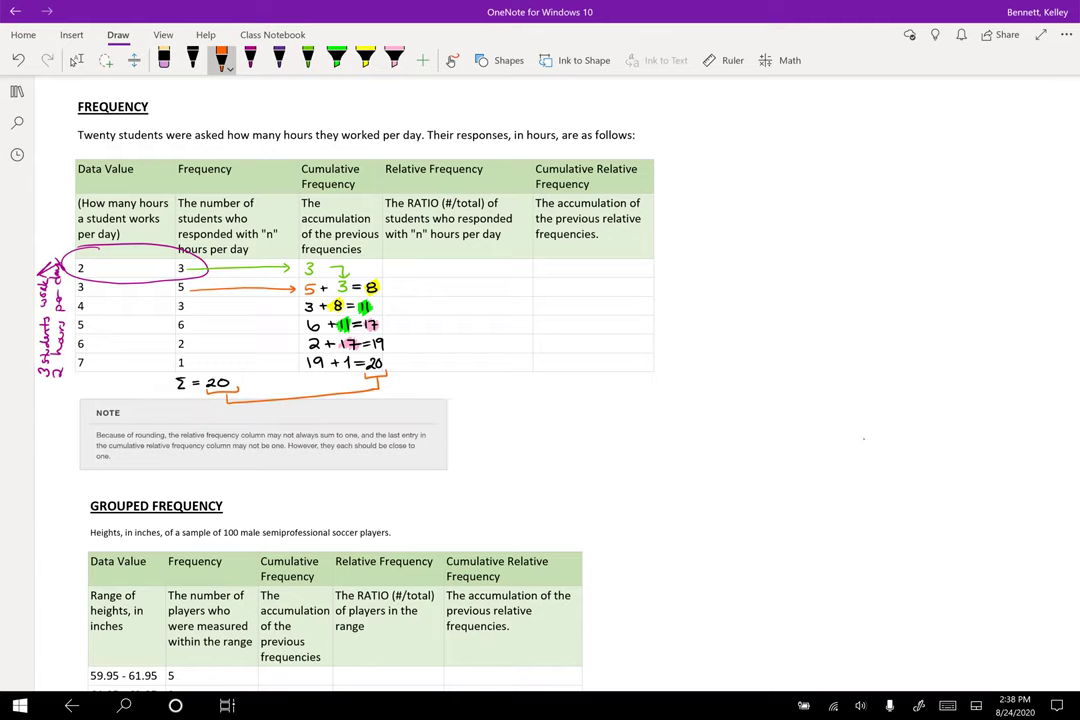
- Write '/20 =' in each Relative Frequency cell in black ink
left_click(193, 60)
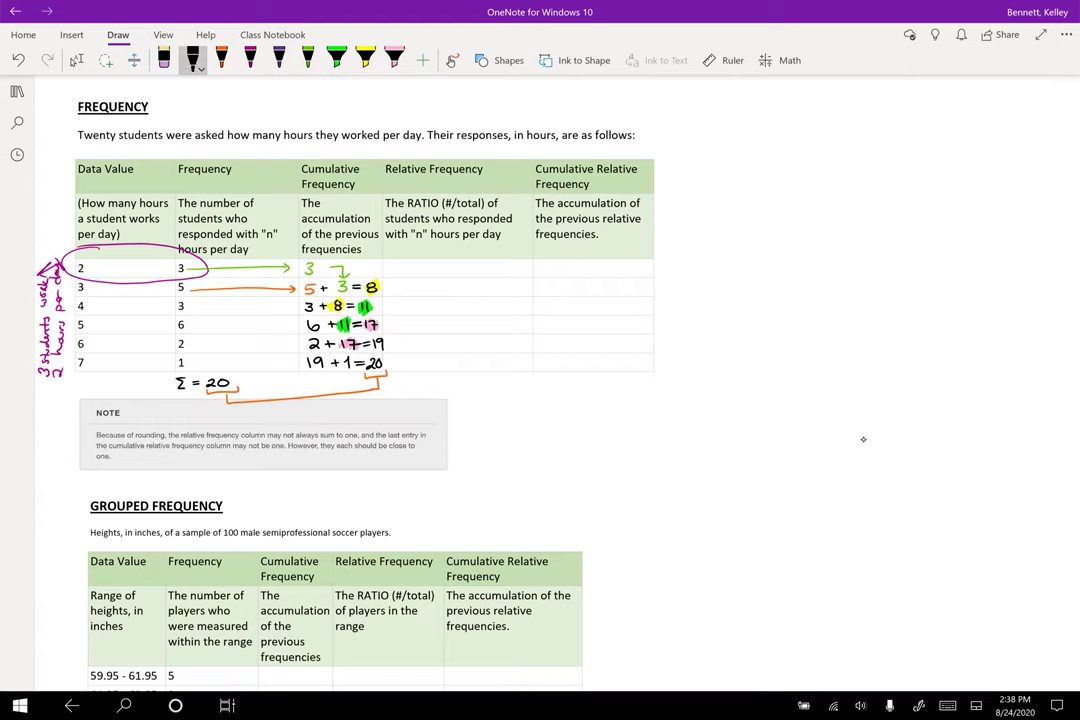
mouse_move(418, 262)
left_mouse_down()
mouse_move(409, 270)
mouse_move(431, 265)
mouse_move(414, 292)
mouse_move(437, 290)
mouse_move(415, 311)
mouse_move(432, 311)
left_mouse_up()
mouse_move(438, 305)
left_mouse_down()
mouse_move(414, 330)
mouse_move(441, 329)
mouse_move(415, 349)
mouse_move(445, 347)
mouse_move(418, 366)
mouse_move(471, 365)
mouse_move(470, 341)
left_mouse_up()
mouse_move(458, 347)
left_mouse_down()
mouse_move(470, 347)
mouse_move(470, 323)
left_mouse_up()
mouse_move(458, 328)
left_mouse_down()
mouse_move(470, 328)
mouse_move(470, 303)
left_mouse_up()
mouse_move(458, 309)
left_mouse_down()
mouse_move(470, 309)
mouse_move(470, 284)
left_mouse_up()
mouse_move(458, 290)
left_mouse_down()
mouse_move(470, 290)
mouse_move(466, 266)
left_mouse_up()
left_click_drag(454, 272, 466, 272)
- In yellow, circle frequencies 3, 5, 3, 6, 2 and write each as the numerator over 20
left_click(221, 60)
left_click(221, 60)
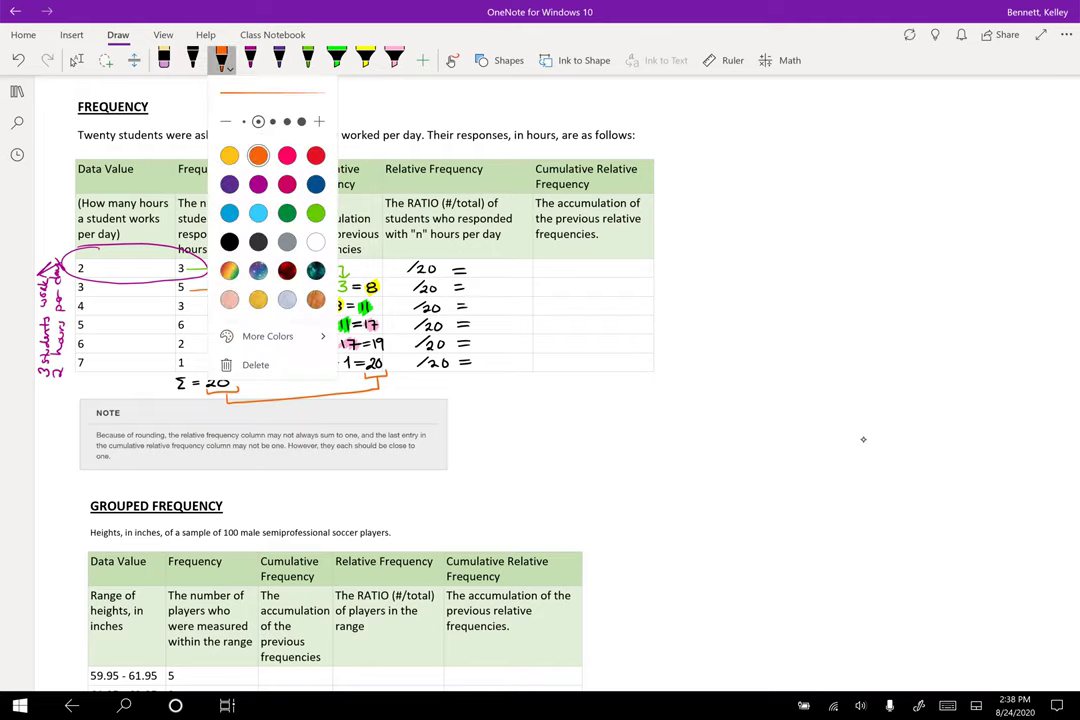
left_click(229, 155)
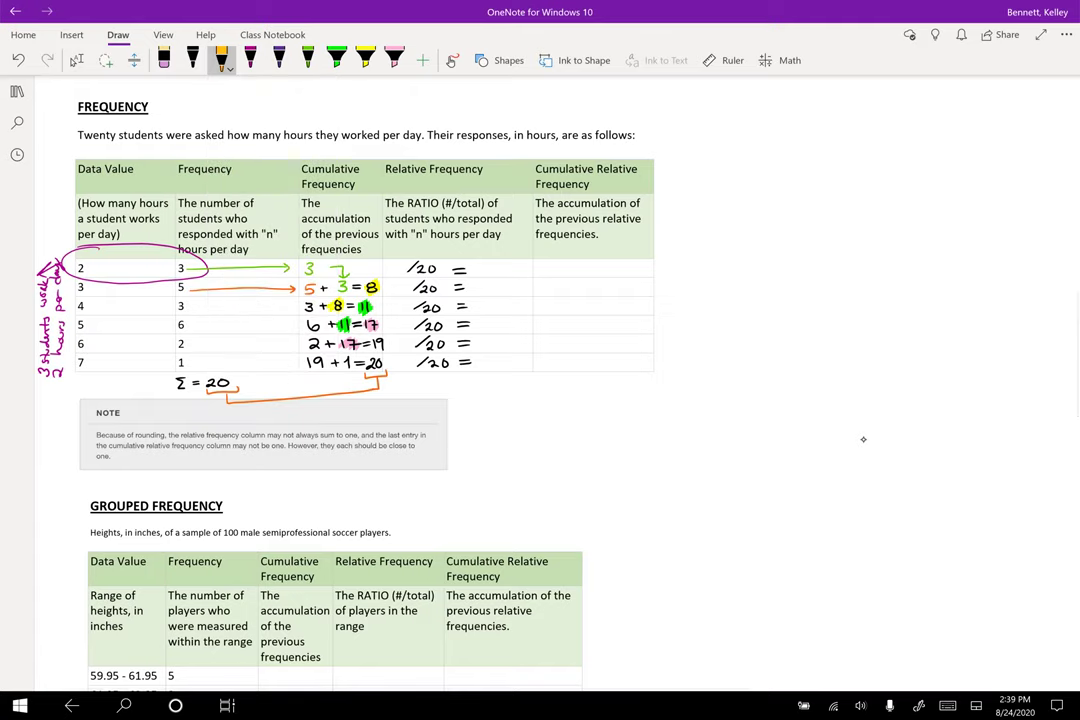
left_click_drag(186, 262, 184, 261)
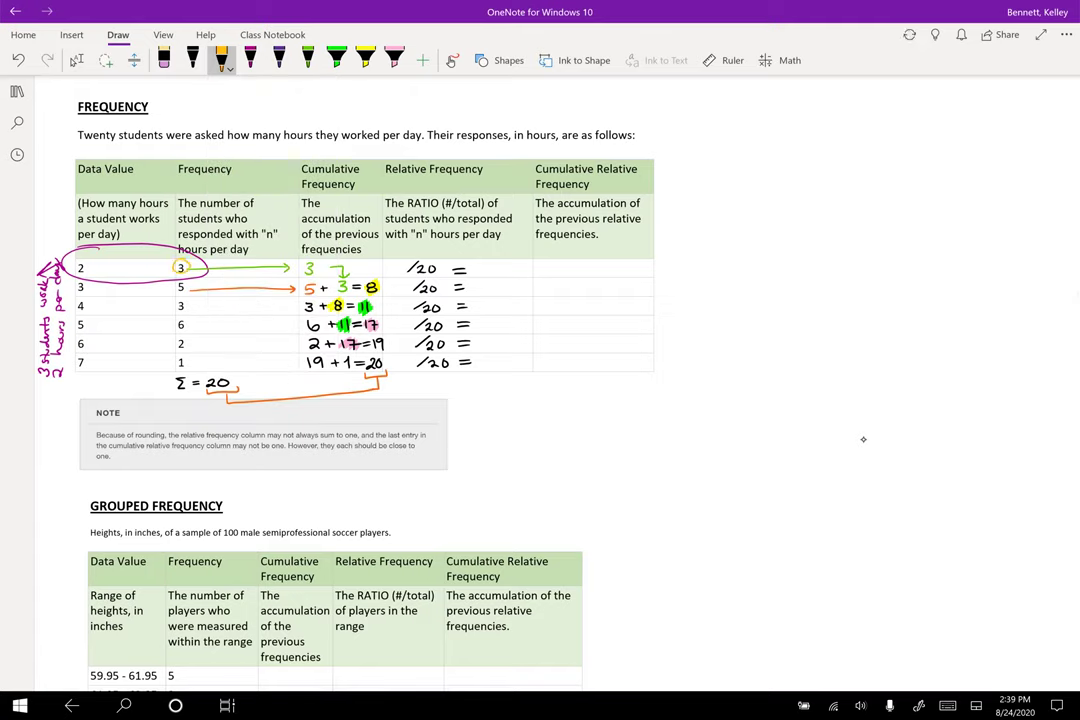
left_click_drag(396, 263, 399, 270)
left_click_drag(187, 282, 185, 281)
left_click_drag(399, 282, 396, 287)
left_click_drag(187, 300, 185, 299)
left_click_drag(394, 301, 395, 309)
left_click_drag(187, 319, 186, 318)
left_click_drag(402, 319, 399, 327)
left_click_drag(187, 338, 186, 355)
left_click_drag(397, 339, 404, 346)
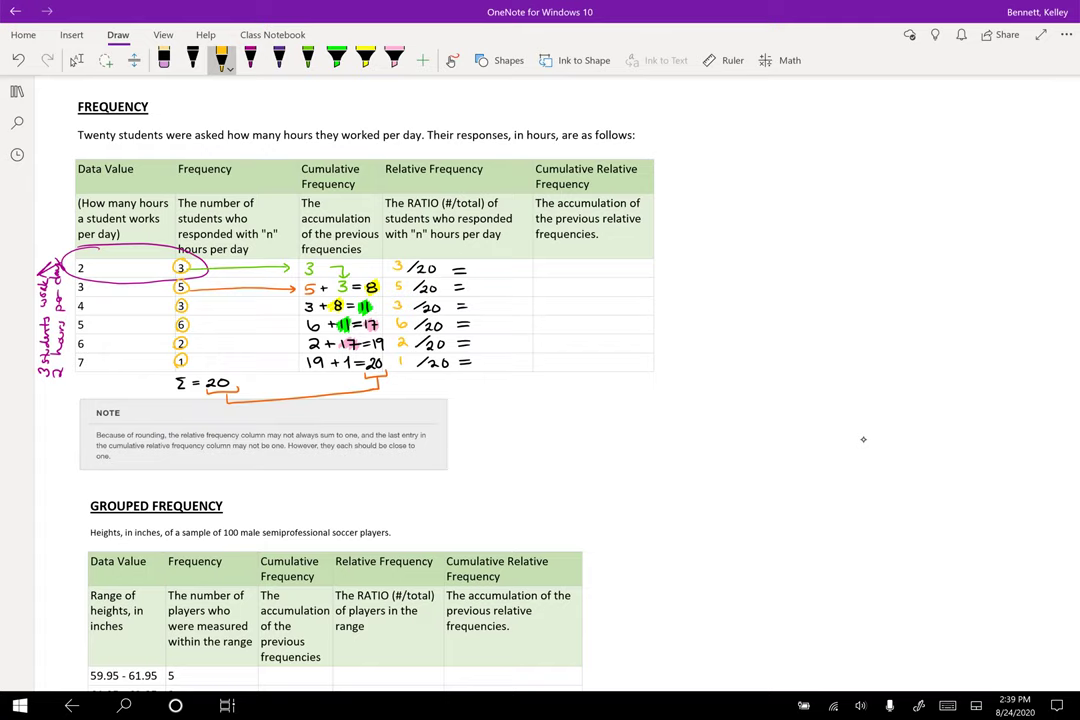
- Write decimals 0.15, 0.25, 0.15, 0.3, 0.1, 0.05 after each '/20 =' in black
left_click(193, 60)
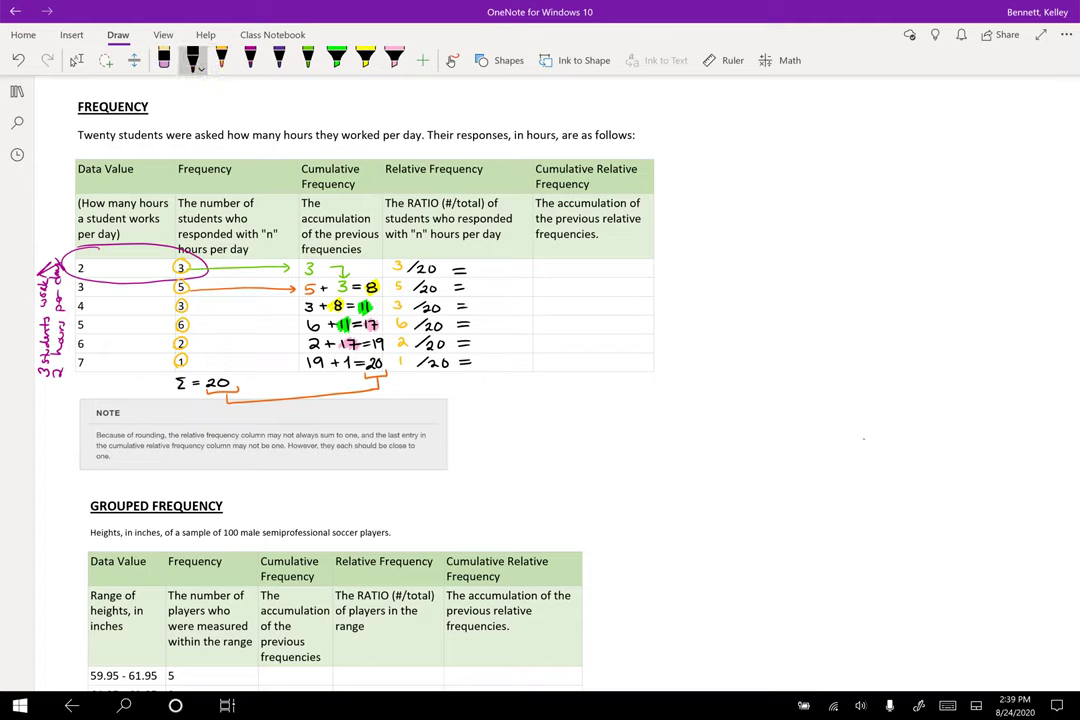
left_click_drag(490, 320, 500, 330)
mouse_move(487, 265)
left_mouse_down()
mouse_move(507, 275)
mouse_move(489, 285)
mouse_move(512, 294)
mouse_move(486, 302)
mouse_move(508, 310)
mouse_move(486, 338)
mouse_move(490, 358)
mouse_move(514, 367)
left_mouse_up()
left_click(492, 272)
left_click(497, 344)
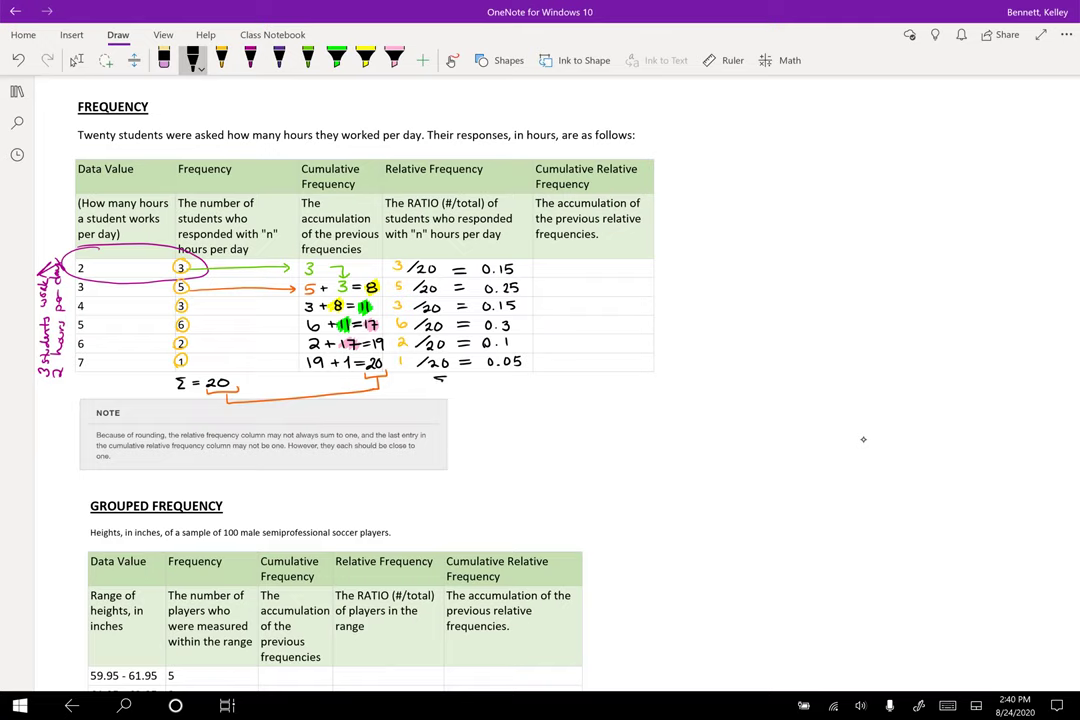
- Write Σ = 1.00 under the Relative Frequency column
left_click_drag(443, 379, 444, 388)
left_click_drag(447, 381, 457, 381)
left_click_drag(447, 385, 490, 379)
- In magenta, carry 0.15 into the first cell and write 0.25+0.15 = 0.40 below
left_click(250, 60)
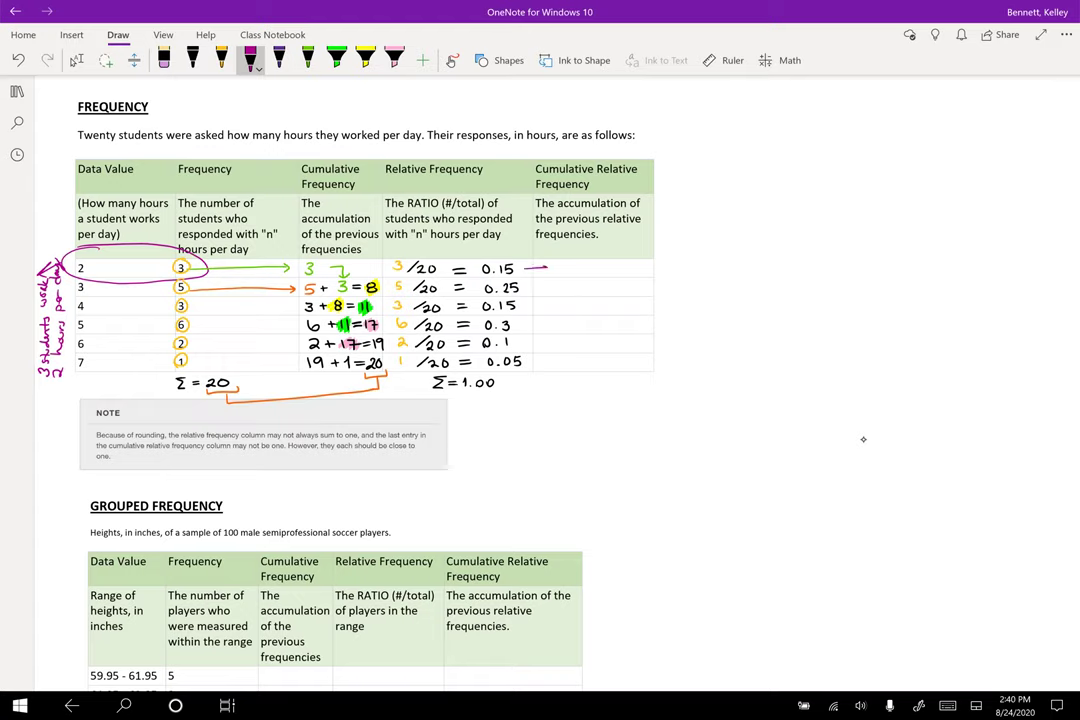
left_click_drag(524, 269, 548, 268)
left_click_drag(542, 265, 543, 272)
left_click_drag(566, 266, 581, 274)
left_click(570, 272)
left_click_drag(527, 288, 535, 292)
mouse_move(553, 285)
left_mouse_down()
mouse_move(575, 293)
mouse_move(610, 277)
mouse_move(608, 286)
left_mouse_up()
left_click_drag(613, 292, 640, 287)
left_click_drag(633, 291, 671, 283)
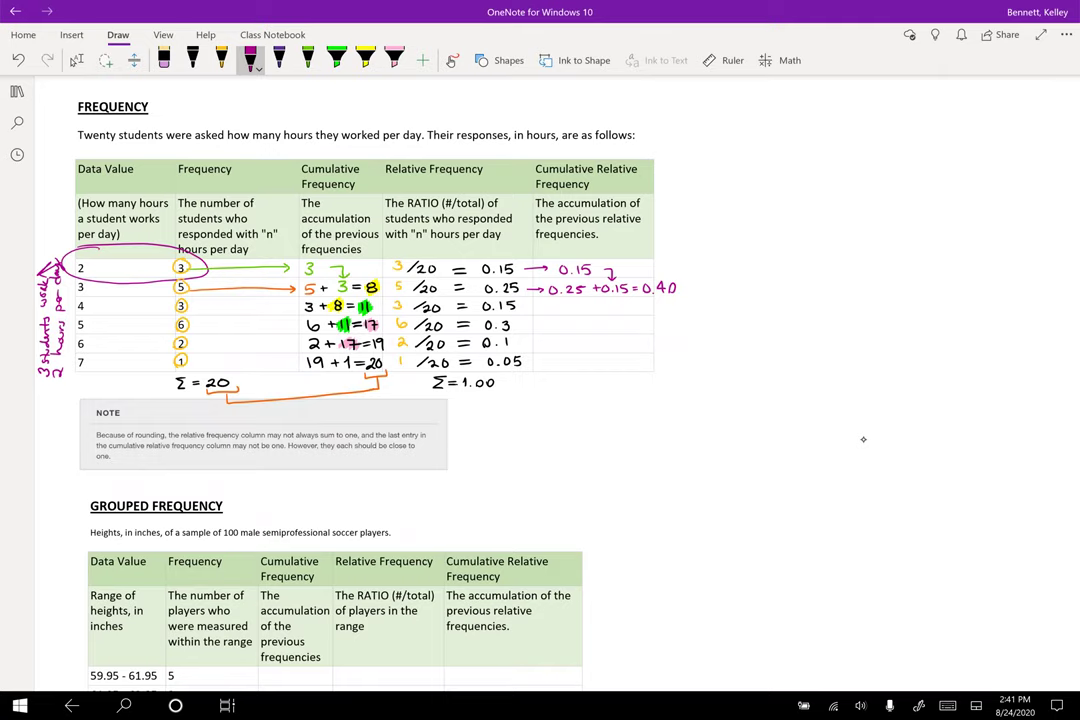
- Write the fourth-row cumulative sum 0.15+0.40 = 0.55
left_click_drag(524, 307, 577, 310)
left_click_drag(640, 295, 598, 307)
left_click_drag(594, 303, 618, 309)
left_click(608, 310)
left_click_drag(616, 304, 687, 312)
left_click(679, 309)
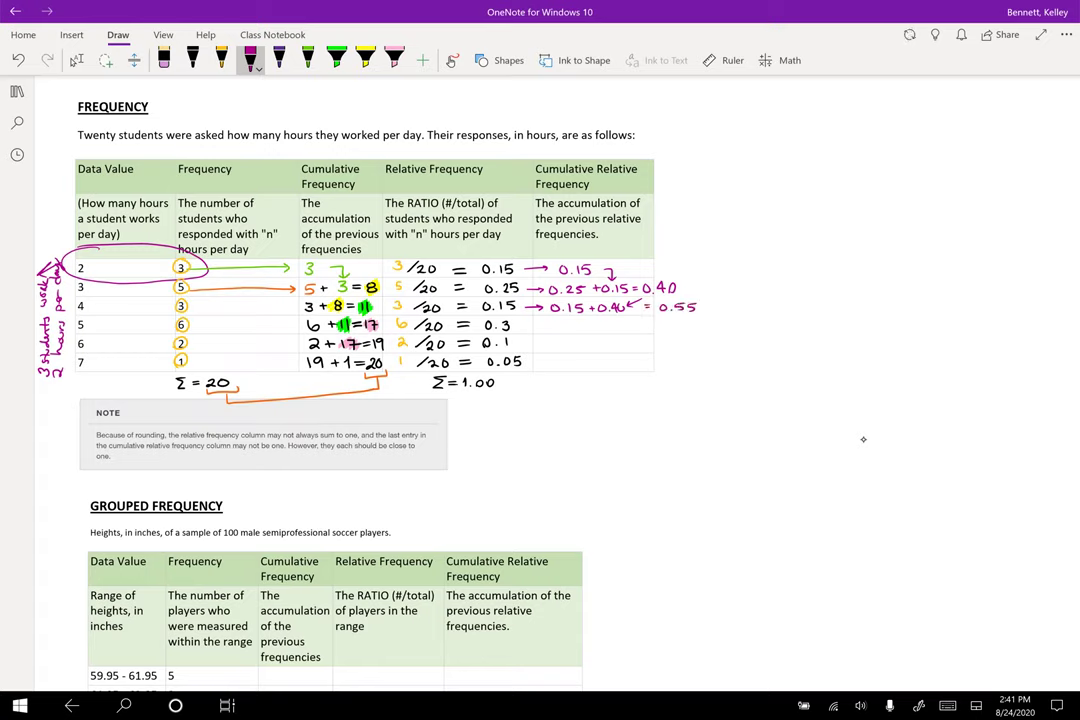
- Write the fifth-row cumulative sum 0.3+0.55 = 0.85
left_click_drag(553, 322, 619, 331)
left_click(559, 330)
left_click(613, 330)
mouse_move(637, 320)
left_mouse_down()
mouse_move(630, 331)
mouse_move(659, 325)
left_mouse_up()
left_click_drag(649, 329, 659, 329)
left_click_drag(667, 322, 685, 332)
left_click(672, 331)
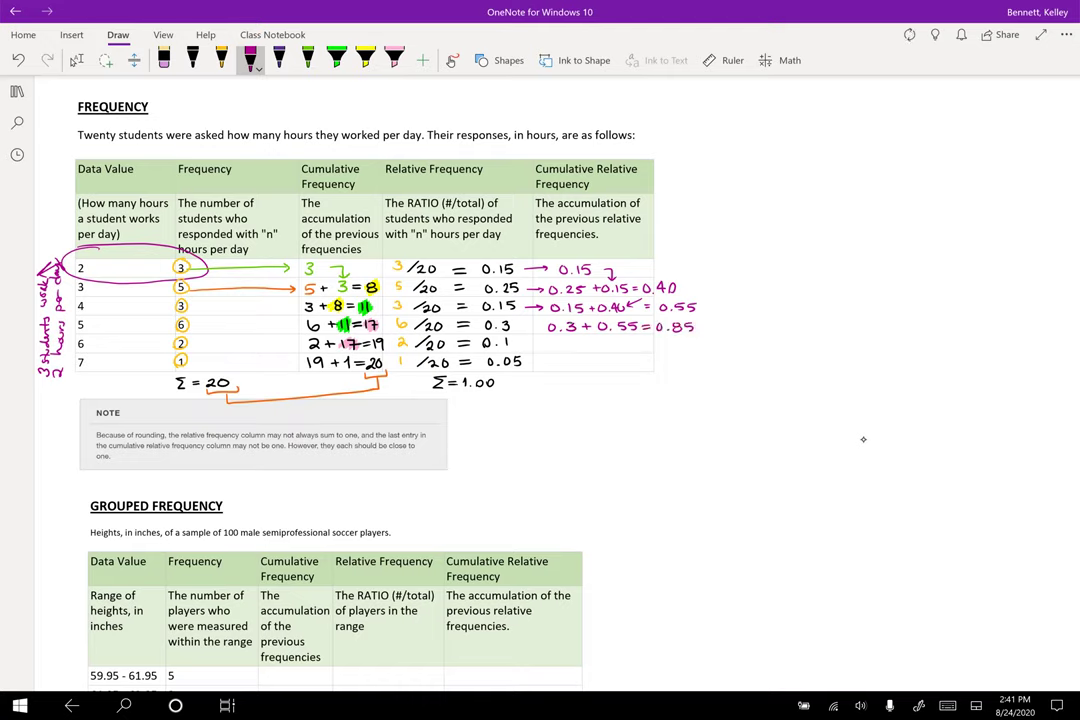
- Write the sixth-row cumulative sum 0.1+0.85 = 0.95
left_click_drag(554, 339, 587, 345)
left_click(559, 348)
left_click_drag(581, 339, 581, 350)
left_click_drag(598, 339, 643, 343)
left_click(606, 349)
mouse_move(635, 348)
left_mouse_down()
mouse_move(681, 341)
mouse_move(673, 351)
left_mouse_up()
left_click(657, 349)
- Write the final cumulative sum 0.05+0.95 = 1
left_click(556, 367)
left_click_drag(550, 358, 574, 368)
left_click_drag(583, 363, 668, 369)
left_click(611, 367)
left_click_drag(663, 369, 679, 368)
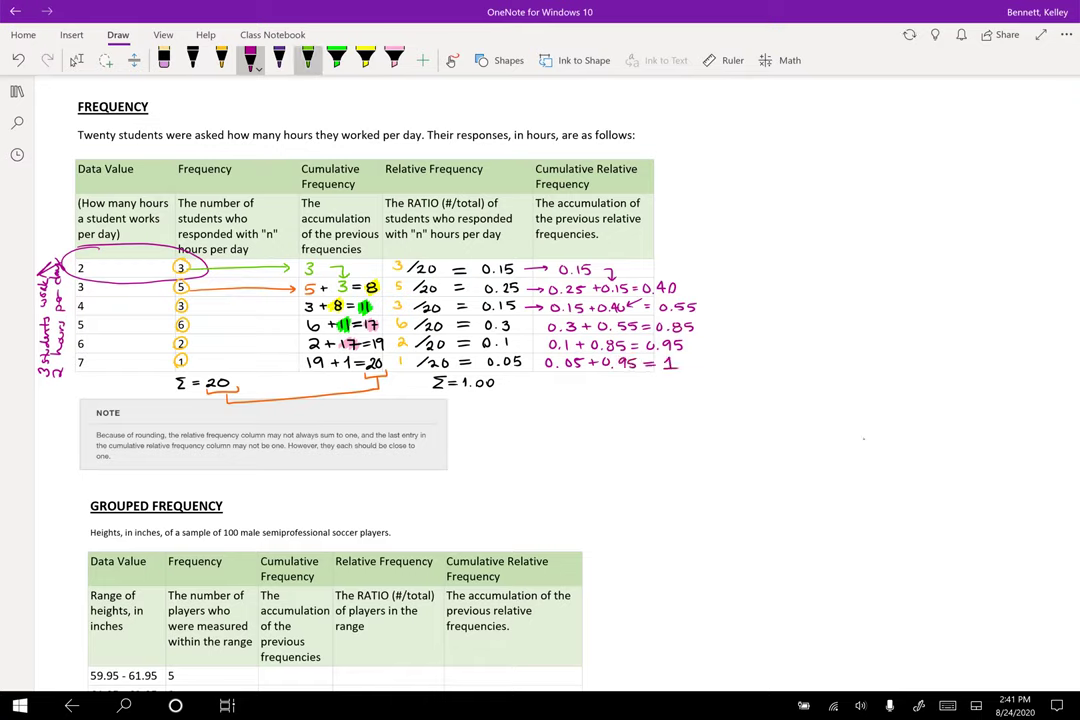
- Highlight Σ = 1.00 in pink, circle the final 1 and draw a line linking them
left_click(394, 60)
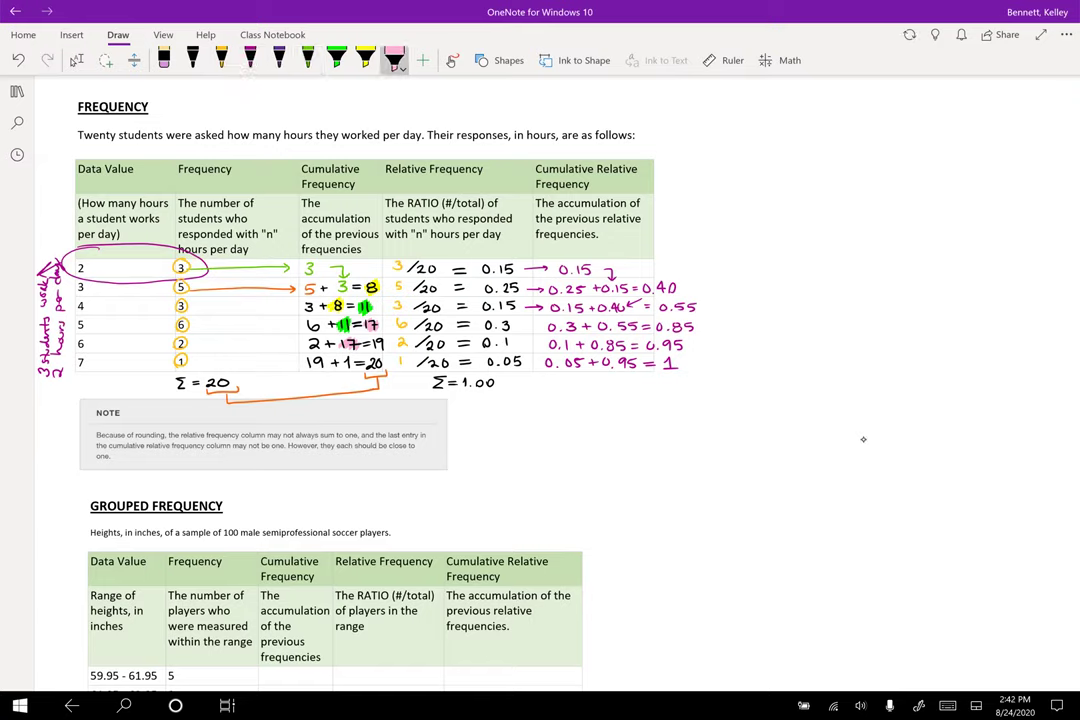
left_click_drag(435, 395, 496, 395)
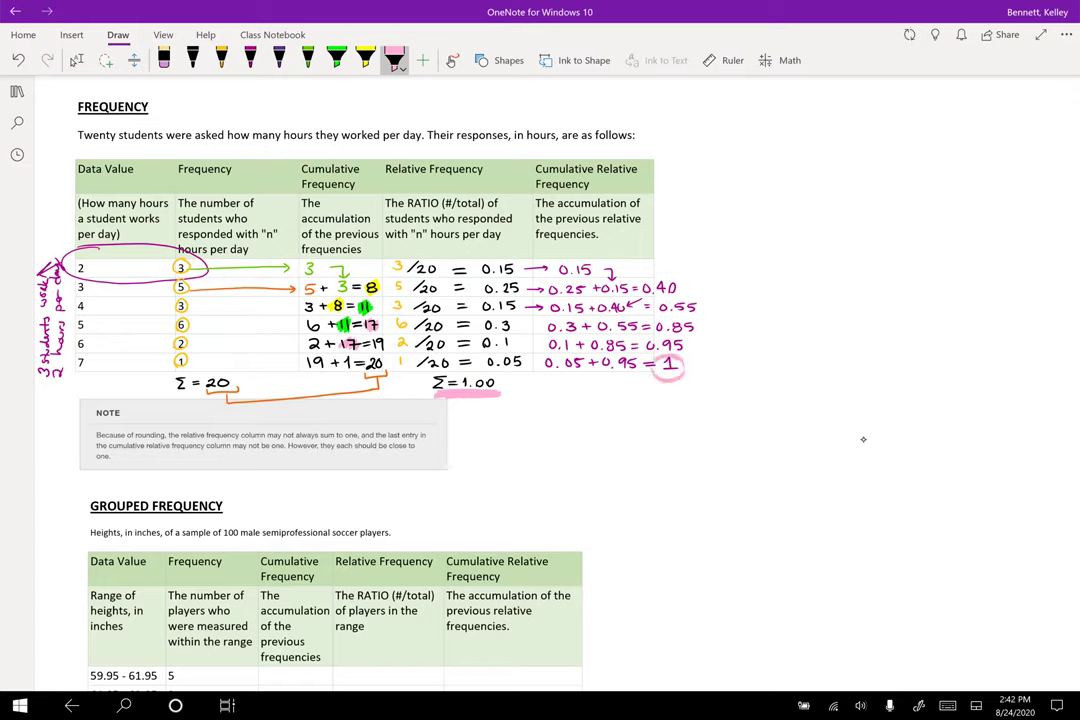
left_click_drag(678, 352, 662, 354)
left_click_drag(490, 408, 668, 386)
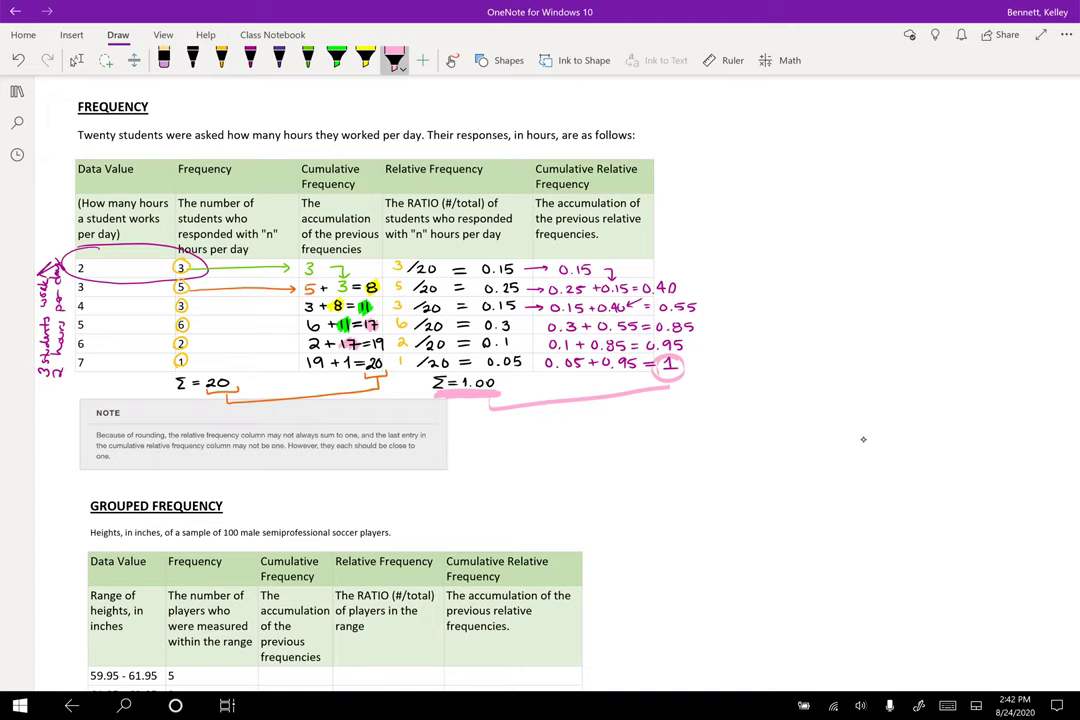
scroll(92, 612, "down", 1)
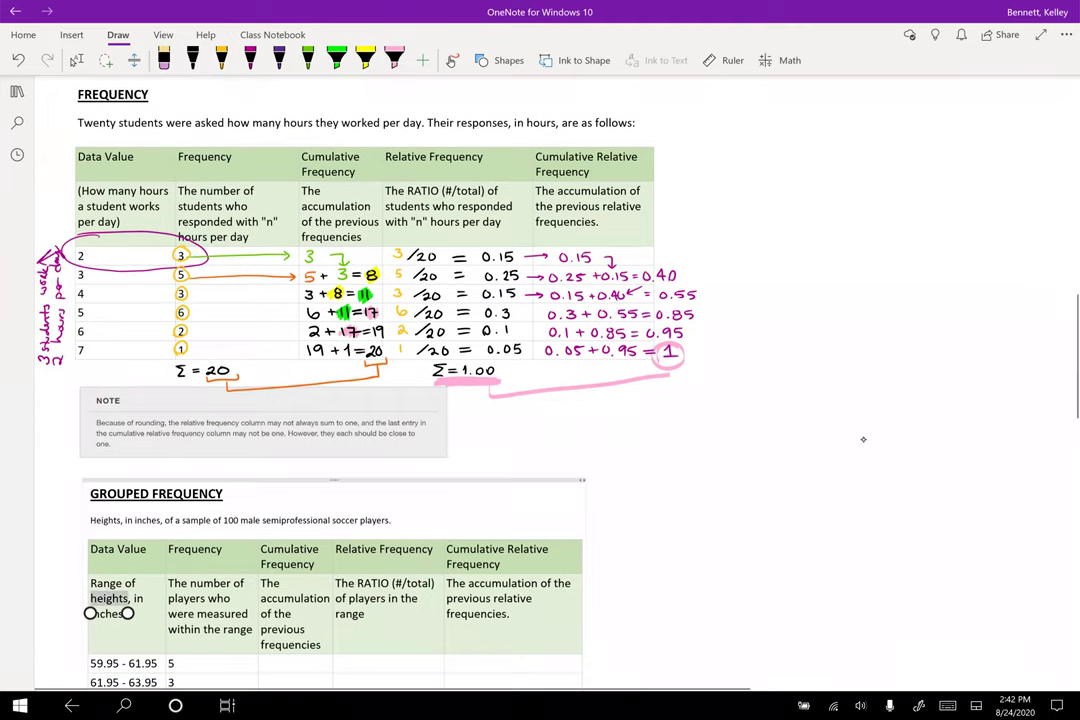
right_click(92, 612)
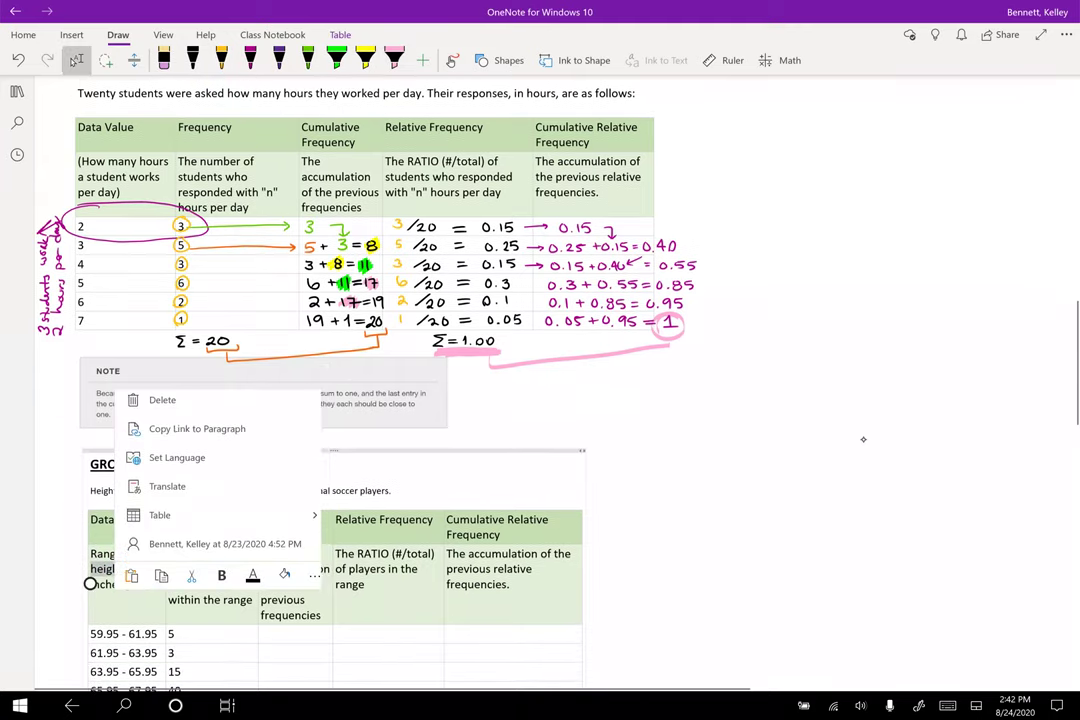
key("Escape")
scroll(863, 438, "down", 2)
scroll(863, 438, "down", 5)
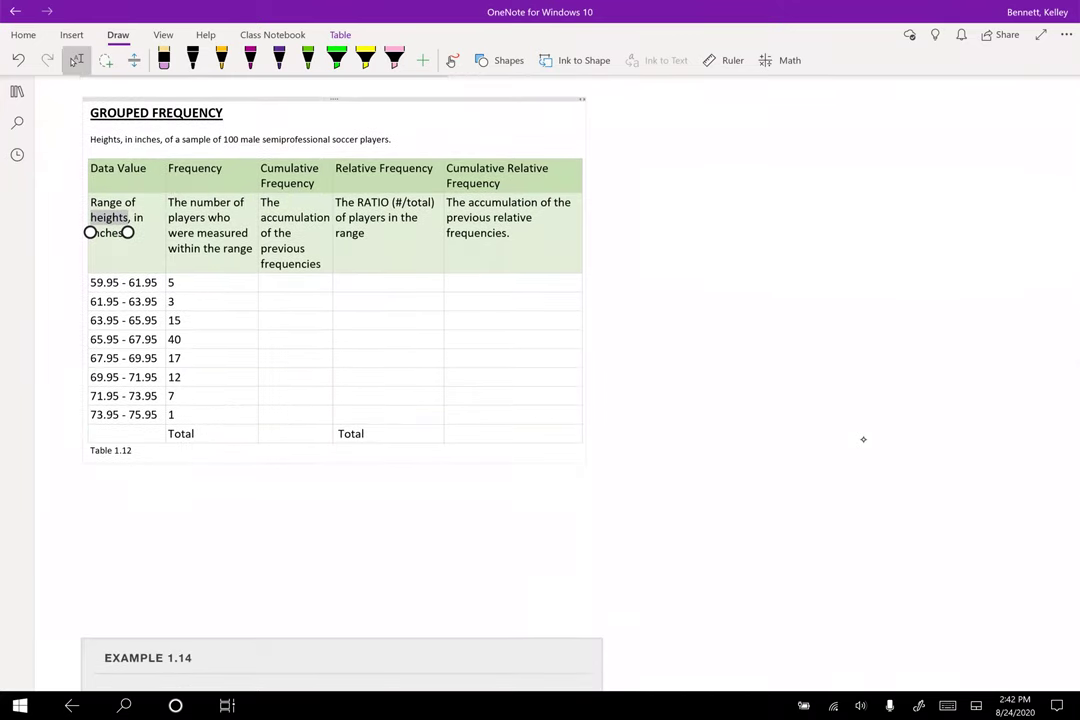
scroll(863, 438, "down", 2)
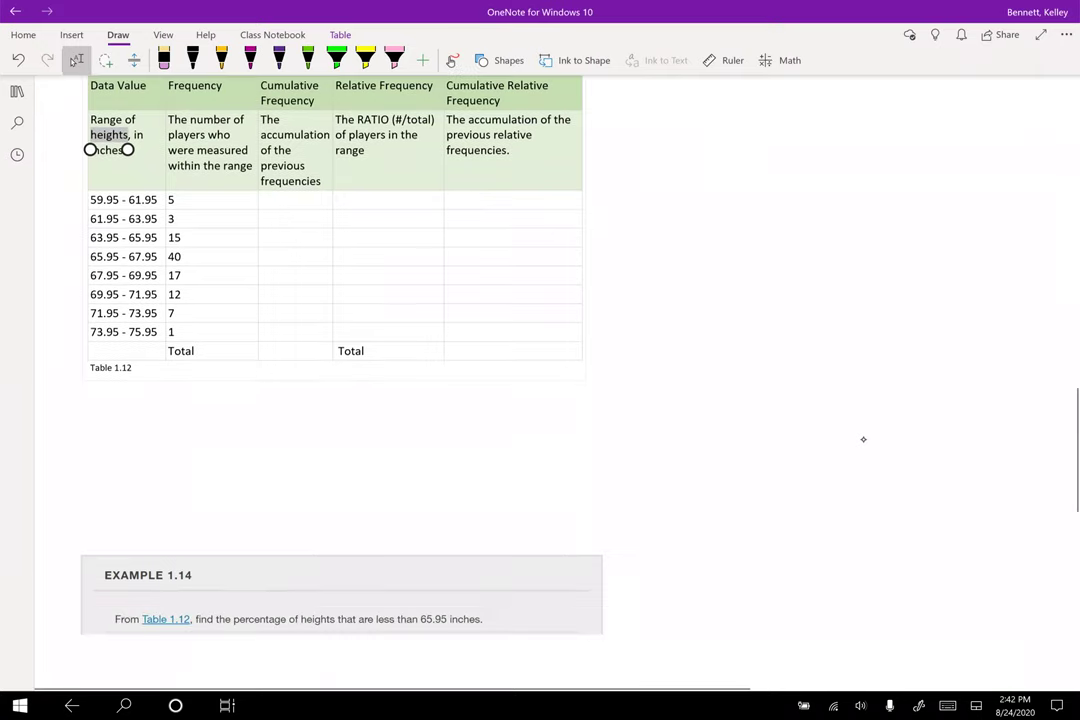
scroll(863, 438, "up", 4)
scroll(863, 438, "up", 1)
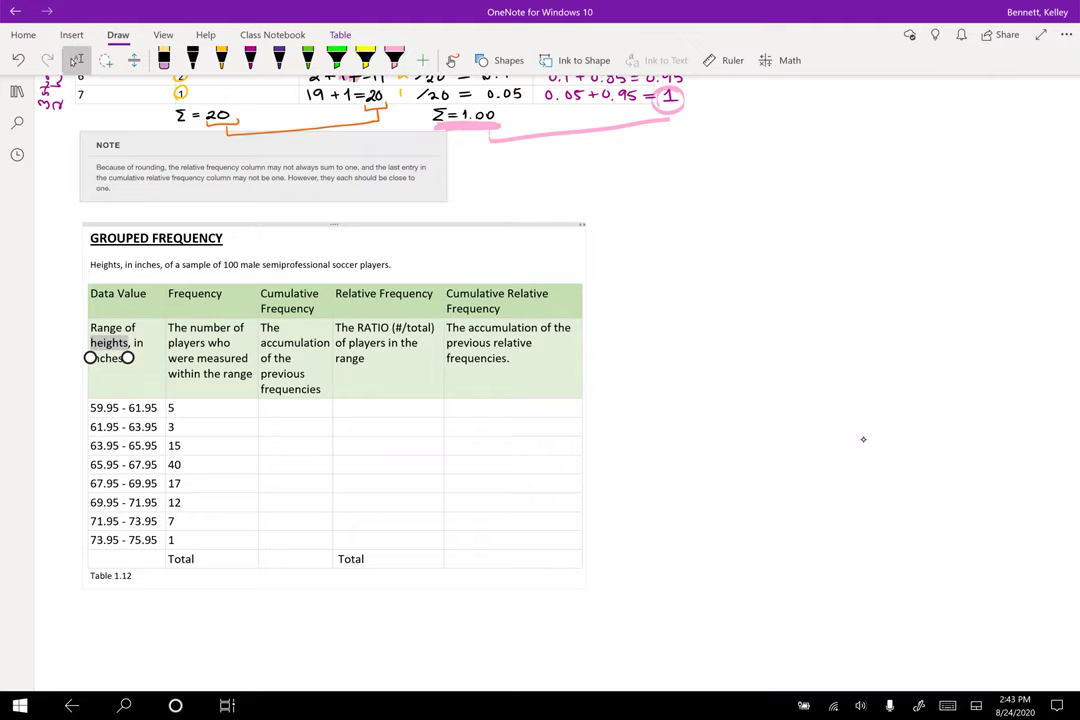
scroll(863, 439, "up", 3)
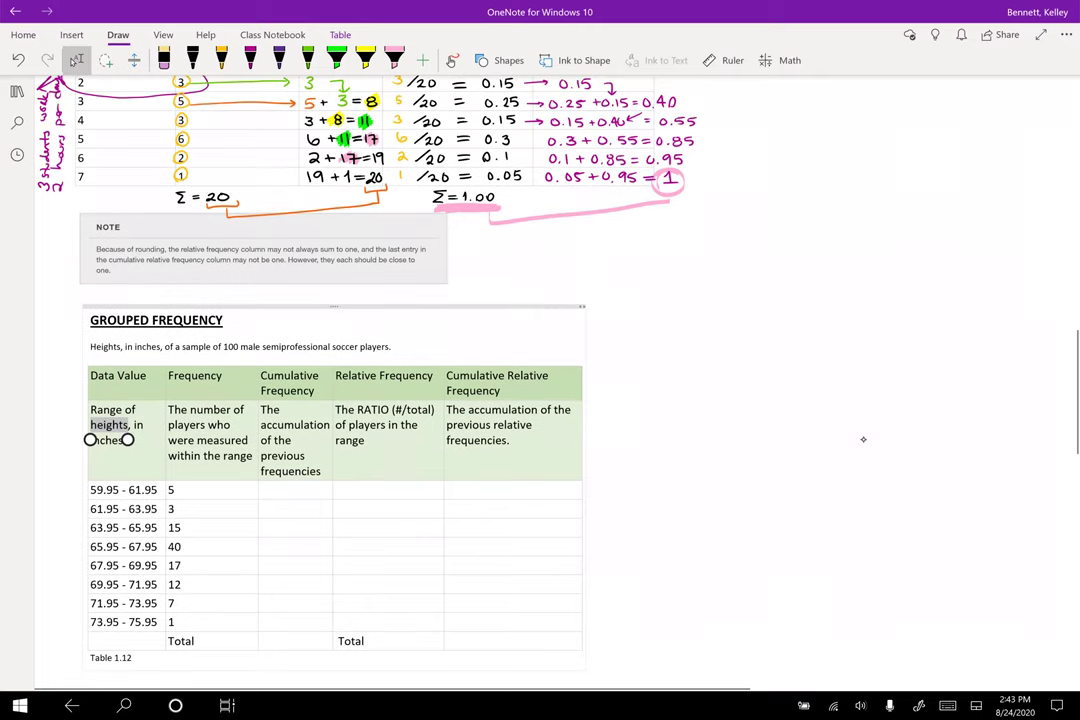
scroll(863, 439, "up", 2)
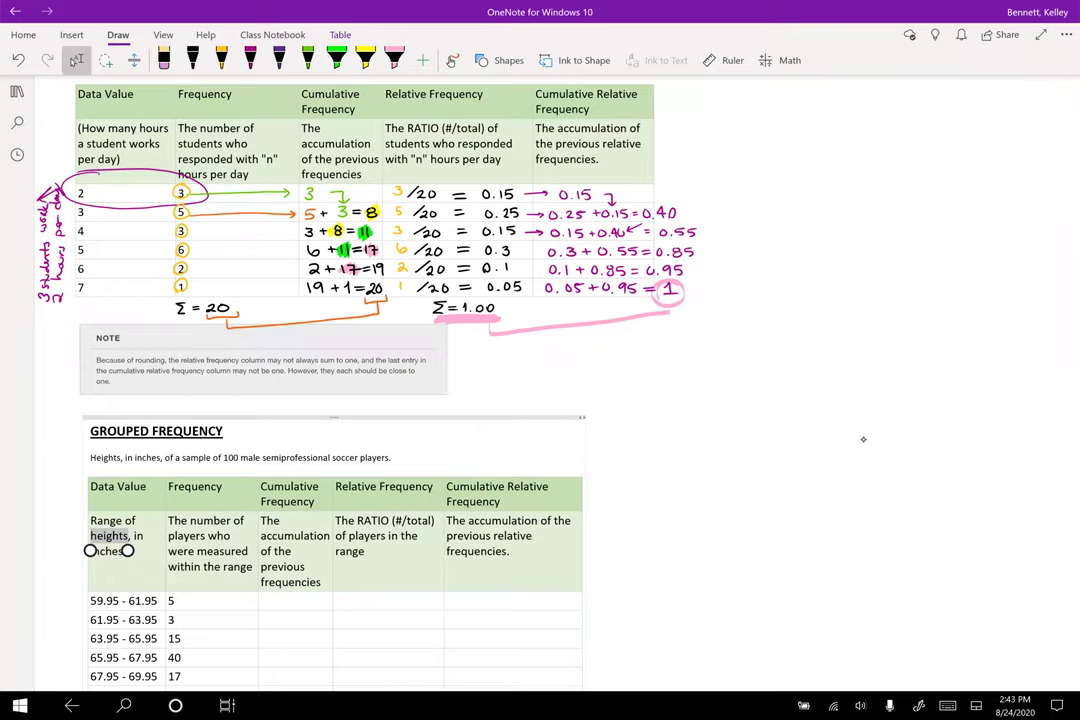
- Scroll down to show the Grouped Frequency heights table and its Table 1.12 caption
scroll(863, 439, "down", 5)
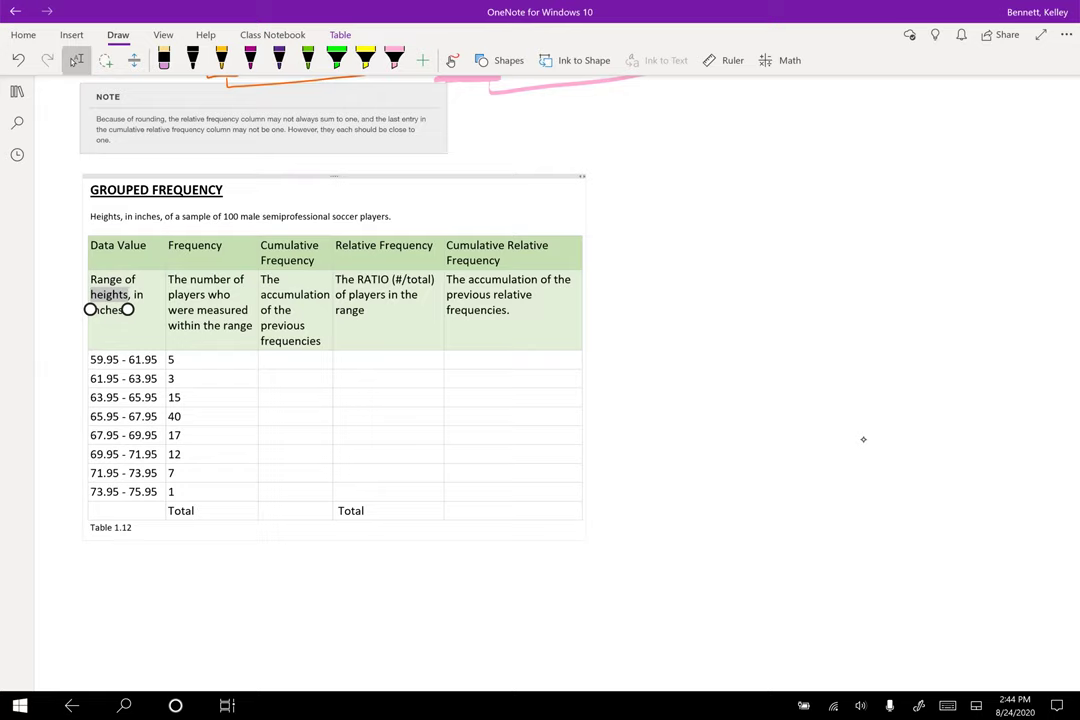
- Label the 59.95–61.95 row as BIN and write cumulative frequencies 5 and 3+5=8
left_click(193, 60)
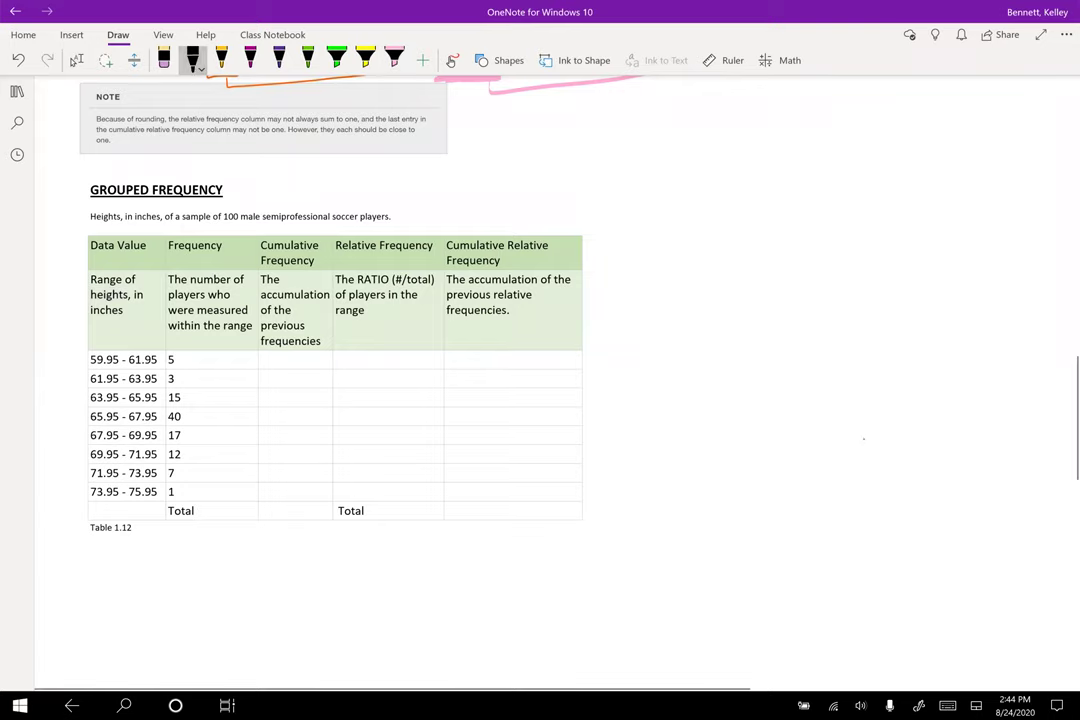
mouse_move(62, 365)
left_mouse_down()
mouse_move(80, 361)
mouse_move(47, 367)
mouse_move(66, 351)
left_mouse_up()
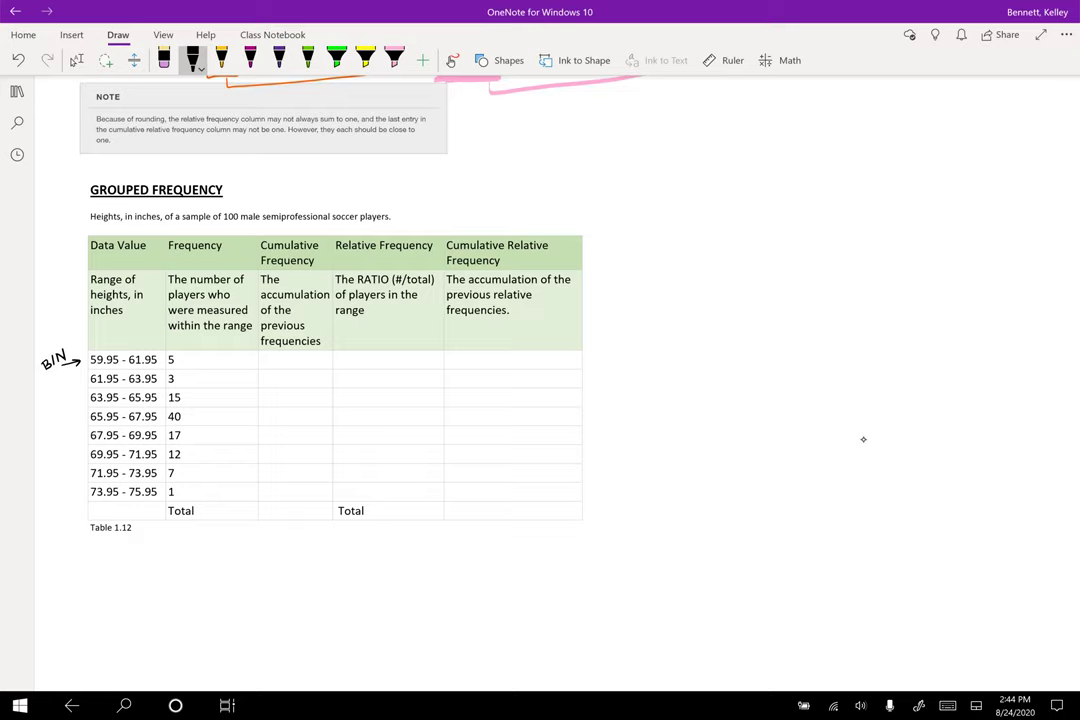
mouse_move(280, 353)
left_mouse_down()
mouse_move(291, 353)
mouse_move(280, 365)
left_mouse_up()
mouse_move(272, 373)
left_mouse_down()
mouse_move(266, 383)
mouse_move(307, 376)
left_mouse_up()
mouse_move(298, 380)
left_mouse_down()
mouse_move(320, 374)
mouse_move(274, 402)
left_mouse_up()
mouse_move(267, 379)
left_mouse_down()
mouse_move(293, 379)
mouse_move(267, 384)
mouse_move(284, 379)
left_mouse_up()
left_click(193, 60)
mouse_move(280, 375)
left_mouse_down()
mouse_move(265, 401)
mouse_move(277, 399)
mouse_move(264, 439)
left_mouse_up()
- Write running totals 8+15=23, 40+23=63 and 17+63=80
left_click_drag(268, 432, 268, 496)
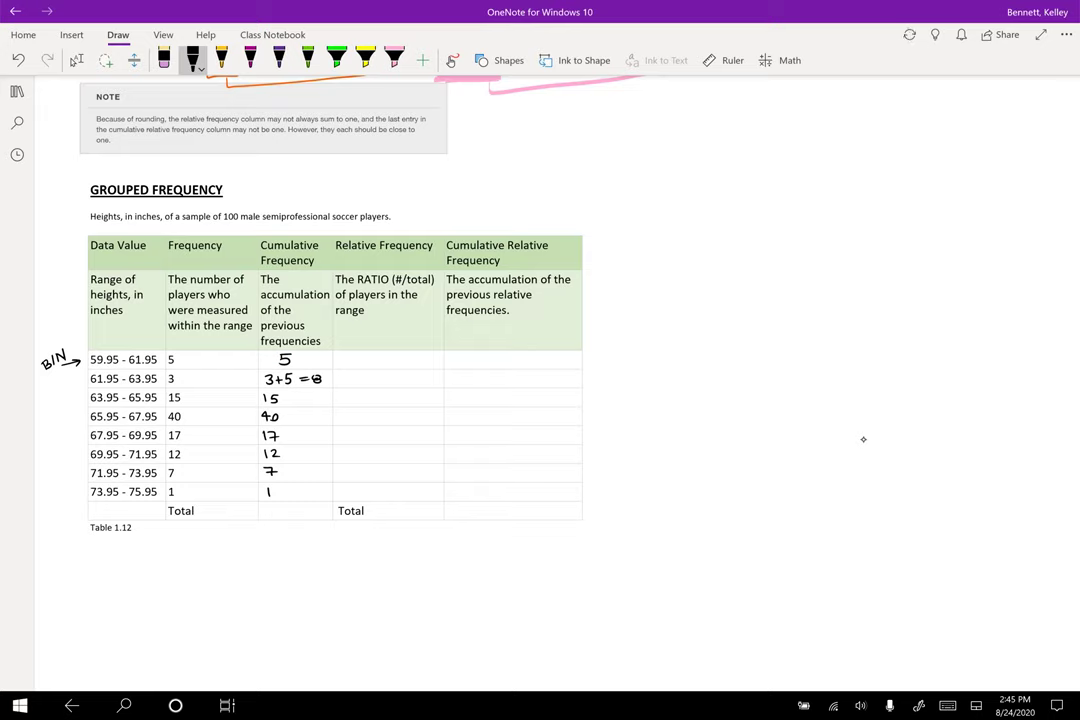
mouse_move(280, 398)
left_mouse_down()
mouse_move(322, 402)
mouse_move(292, 416)
left_mouse_up()
left_click_drag(288, 412, 318, 414)
mouse_move(311, 418)
left_mouse_down()
mouse_move(329, 421)
mouse_move(296, 439)
mouse_move(320, 433)
left_mouse_up()
left_click_drag(313, 437, 320, 437)
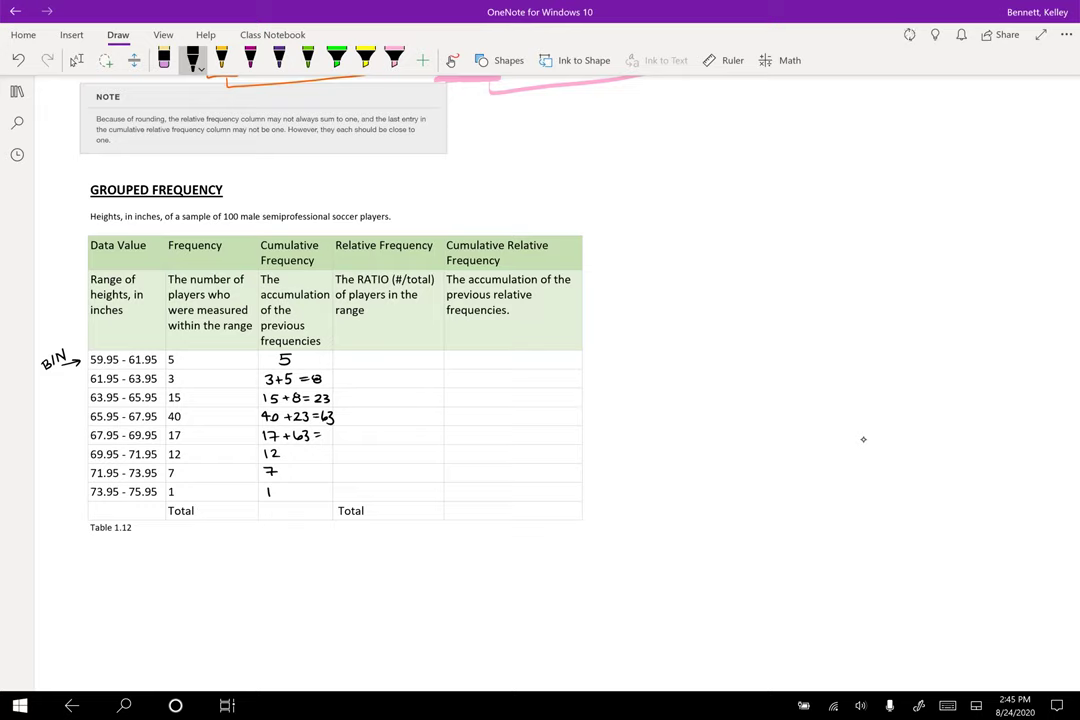
mouse_move(330, 431)
left_mouse_down()
mouse_move(334, 440)
mouse_move(303, 460)
left_mouse_up()
- Finish totals 80+12=92, 92+7=99, 99+1=100, and circle the sample size 100
mouse_move(311, 451)
left_mouse_down()
mouse_move(309, 460)
mouse_move(337, 460)
mouse_move(285, 472)
left_mouse_up()
mouse_move(295, 468)
left_mouse_down()
mouse_move(293, 477)
mouse_move(316, 470)
left_mouse_up()
mouse_move(309, 474)
left_mouse_down()
mouse_move(331, 477)
mouse_move(285, 490)
left_mouse_up()
mouse_move(281, 486)
left_mouse_down()
mouse_move(281, 495)
mouse_move(318, 493)
left_mouse_up()
mouse_move(322, 486)
left_mouse_down()
mouse_move(322, 495)
mouse_move(334, 486)
left_mouse_up()
left_click_drag(238, 206, 230, 205)
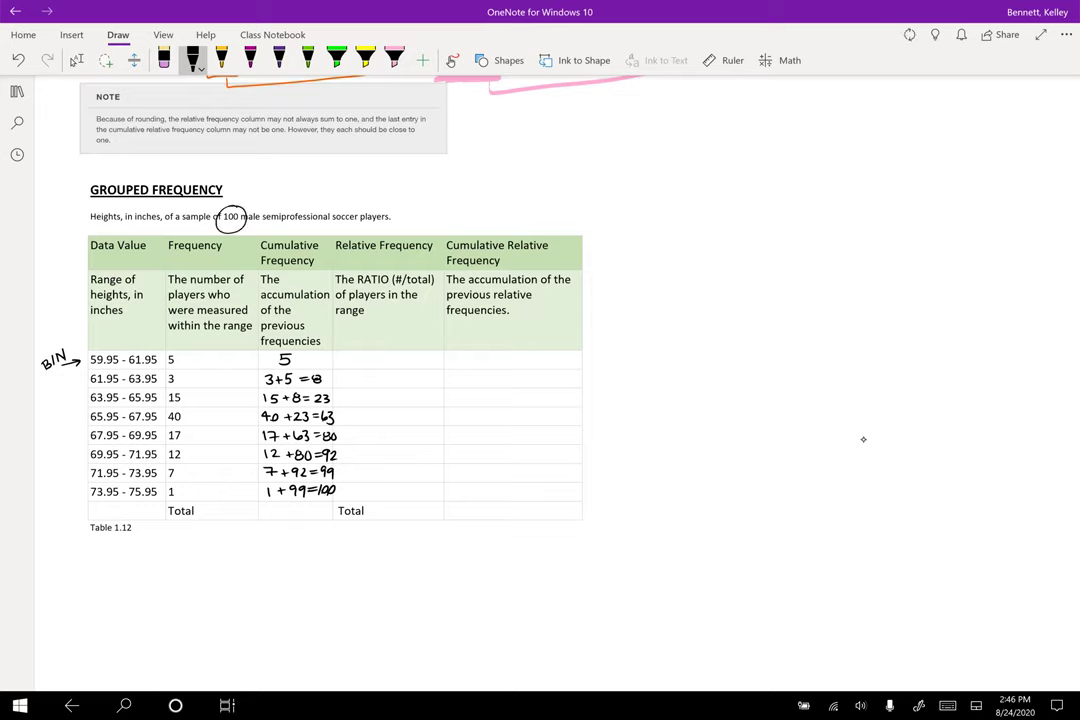
- Handwrite 100 in black ink in the Total cell under the Frequency column
mouse_move(217, 506)
left_mouse_down()
mouse_move(217, 516)
mouse_move(232, 505)
left_mouse_up()
- Handwrite the ratios 5/100, 3/100, 15/100, 40/100, 12/100 and 1/100 in the Relative Frequency column
mouse_move(346, 352)
left_mouse_down()
mouse_move(339, 361)
mouse_move(369, 361)
mouse_move(341, 382)
mouse_move(355, 384)
left_mouse_up()
left_click_drag(362, 379, 350, 404)
mouse_move(358, 398)
left_mouse_down()
mouse_move(372, 400)
mouse_move(359, 422)
left_mouse_up()
mouse_move(366, 417)
left_mouse_down()
mouse_move(382, 419)
mouse_move(355, 437)
mouse_move(381, 434)
left_mouse_up()
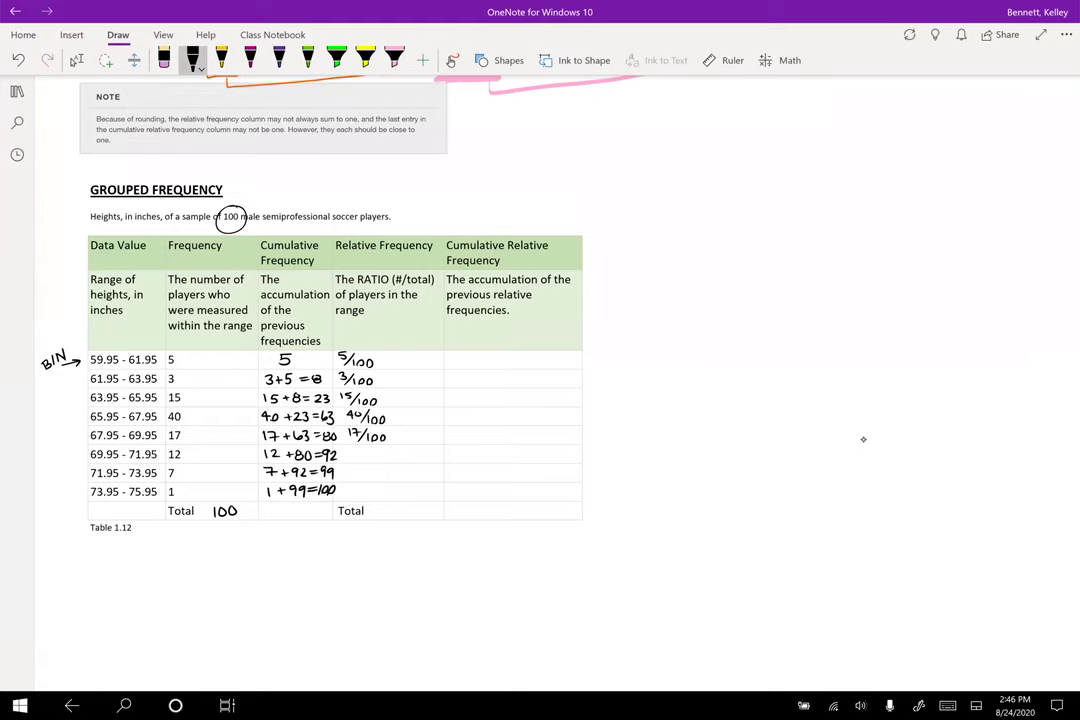
mouse_move(349, 450)
left_mouse_down()
mouse_move(357, 462)
mouse_move(386, 458)
mouse_move(357, 477)
mouse_move(364, 466)
mouse_move(367, 478)
mouse_move(381, 473)
mouse_move(353, 497)
left_mouse_up()
mouse_move(361, 486)
left_mouse_down()
mouse_move(356, 497)
mouse_move(366, 497)
left_mouse_up()
left_click_drag(372, 490, 378, 491)
- Write the decimals 0.05, 0.03, 0.15 and 0.40 after the first four ratios
left_click_drag(381, 358, 391, 362)
left_click_drag(405, 355, 414, 365)
mouse_move(422, 355)
left_mouse_down()
mouse_move(430, 363)
mouse_move(404, 377)
mouse_move(414, 384)
left_mouse_up()
left_click_drag(422, 375, 430, 383)
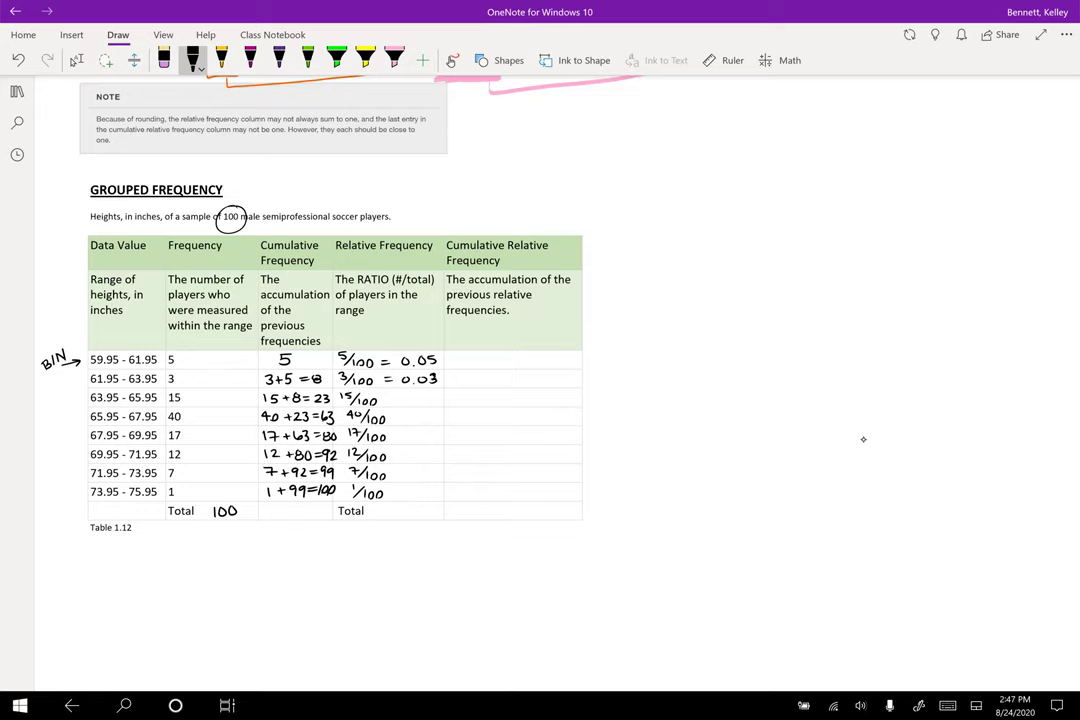
left_click_drag(390, 401, 408, 396)
mouse_move(416, 402)
left_mouse_down()
mouse_move(428, 399)
mouse_move(399, 414)
left_mouse_up()
left_click_drag(391, 419, 428, 418)
left_click_drag(425, 412, 400, 439)
- Write the decimals 0.17, 0.12, 0.07 and 0.01 after the remaining ratios
left_click_drag(409, 432, 415, 440)
mouse_move(422, 431)
left_mouse_down()
mouse_move(431, 440)
mouse_move(409, 452)
mouse_move(434, 459)
mouse_move(409, 469)
mouse_move(430, 477)
mouse_move(395, 490)
left_mouse_up()
left_click(416, 459)
left_click(416, 476)
left_click_drag(386, 496, 431, 496)
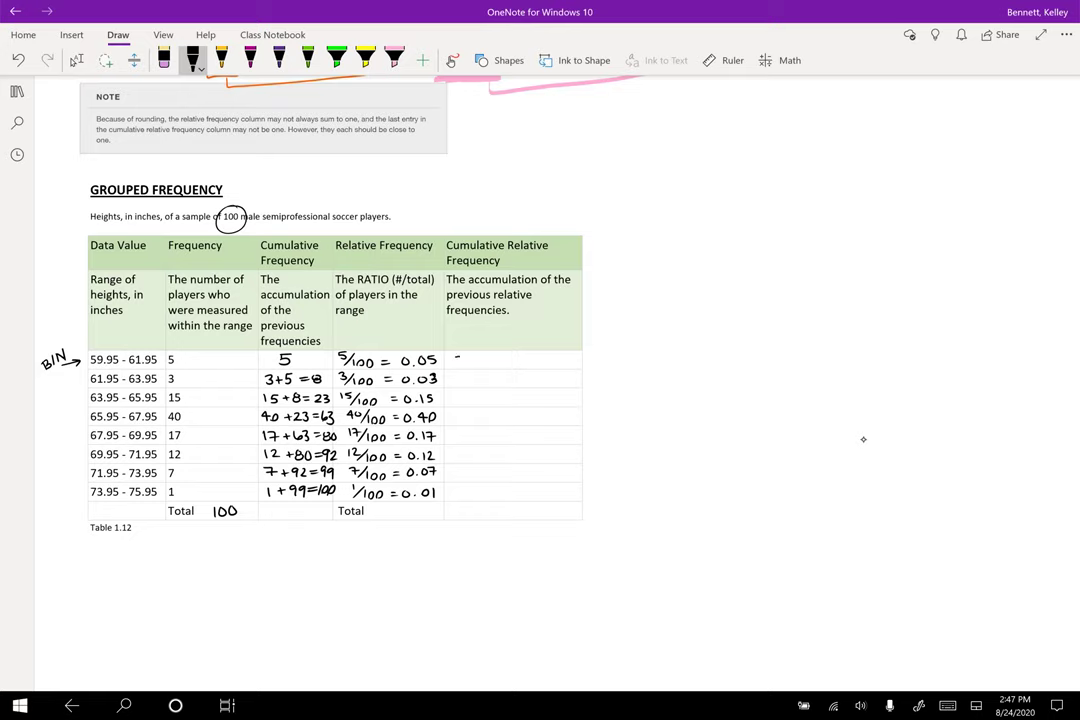
- Write cumulative values 0.05, 0.03 + 0.05 = 0.08, and 0.15 + 0.08 = 0.23 in the first three rows
mouse_move(460, 356)
left_mouse_down()
mouse_move(482, 364)
mouse_move(459, 375)
mouse_move(505, 380)
left_mouse_up()
left_click(466, 383)
left_click_drag(512, 376, 553, 377)
left_click_drag(547, 381, 574, 384)
left_click_drag(581, 375, 589, 376)
left_click_drag(459, 395, 501, 398)
left_click_drag(497, 394, 537, 401)
left_click(521, 402)
left_click_drag(551, 398, 592, 402)
left_click(577, 402)
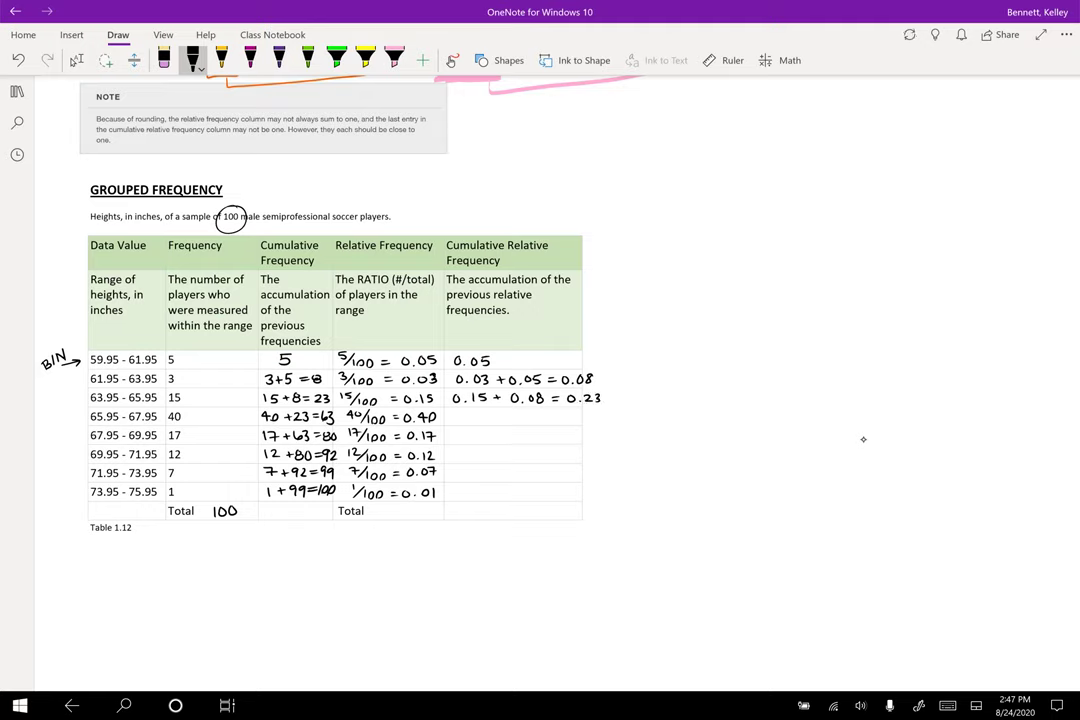
- Start the remaining cumulative sums with 0.40 +, 0.17 +, 0.12 +, 0.07 + and 0.01 +
left_click_drag(456, 413, 502, 417)
mouse_move(498, 413)
left_mouse_down()
mouse_move(455, 433)
mouse_move(505, 434)
left_mouse_up()
left_click(463, 440)
left_click_drag(497, 438, 456, 459)
left_click(463, 459)
mouse_move(471, 450)
left_mouse_down()
mouse_move(471, 459)
mouse_move(500, 454)
mouse_move(455, 468)
mouse_move(499, 472)
left_mouse_up()
left_click(463, 477)
mouse_move(494, 468)
left_mouse_down()
mouse_move(455, 490)
mouse_move(502, 491)
left_mouse_up()
left_click(463, 495)
left_click_drag(495, 486, 495, 496)
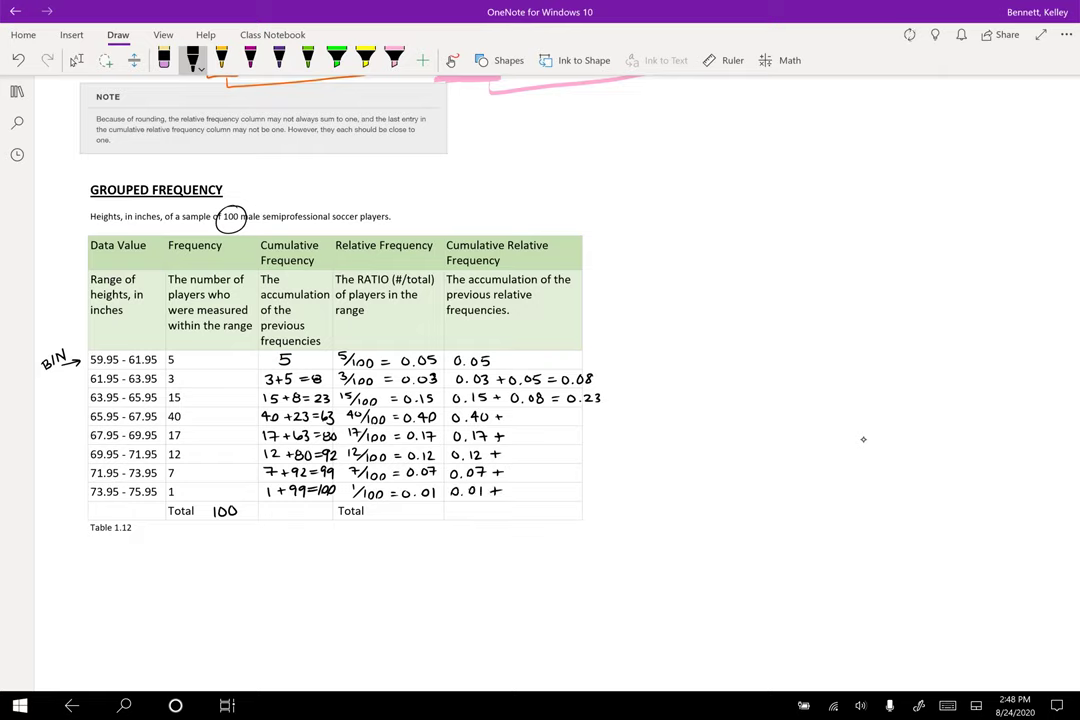
- Complete the running sums as 0.67, 0.80 and 0.92 for the 65.95–71.95 rows
left_click(520, 420)
left_click_drag(512, 411, 557, 414)
left_click_drag(549, 418, 597, 421)
left_click(580, 420)
mouse_move(516, 431)
left_mouse_down()
mouse_move(541, 441)
mouse_move(563, 433)
left_mouse_up()
left_click_drag(552, 438, 573, 431)
left_click(583, 439)
left_click_drag(594, 430, 592, 431)
left_click_drag(603, 430, 602, 431)
left_click_drag(512, 448, 552, 452)
left_click_drag(545, 457, 595, 458)
left_click(570, 458)
- Finish the cumulative column with 0.99 and 1.00, and write 1.00 as the Relative Frequency total
left_click_drag(523, 469, 566, 471)
left_click(530, 476)
left_click_drag(556, 476, 602, 478)
left_click(585, 477)
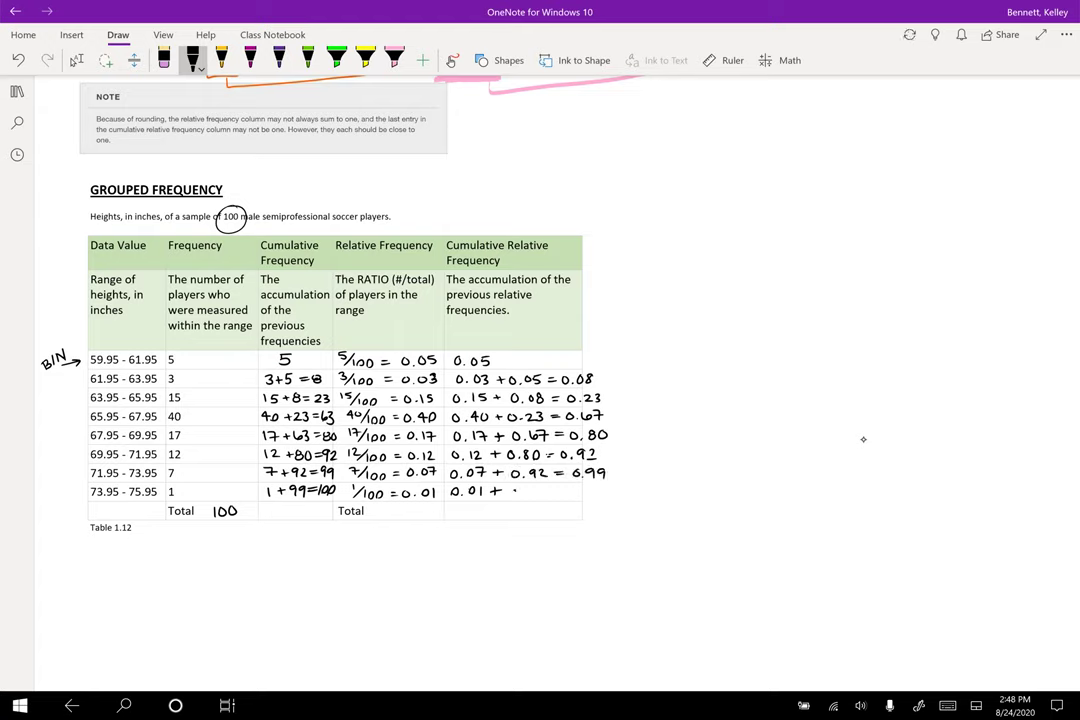
left_click(521, 496)
left_click_drag(515, 488, 541, 497)
left_click_drag(553, 491, 603, 488)
left_click_drag(389, 506, 388, 516)
left_click_drag(393, 515, 418, 509)
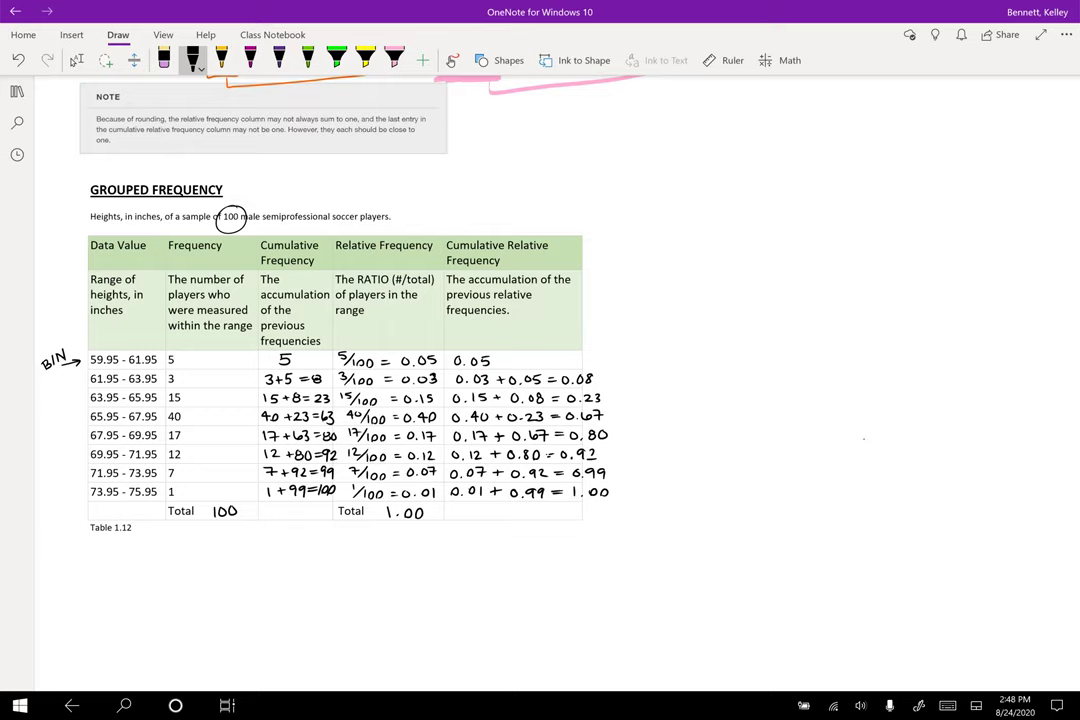
- Drag the Example 1.14 box up and left so it sits directly under Table 1.12
scroll(863, 439, "down", 2)
scroll(863, 439, "down", 4)
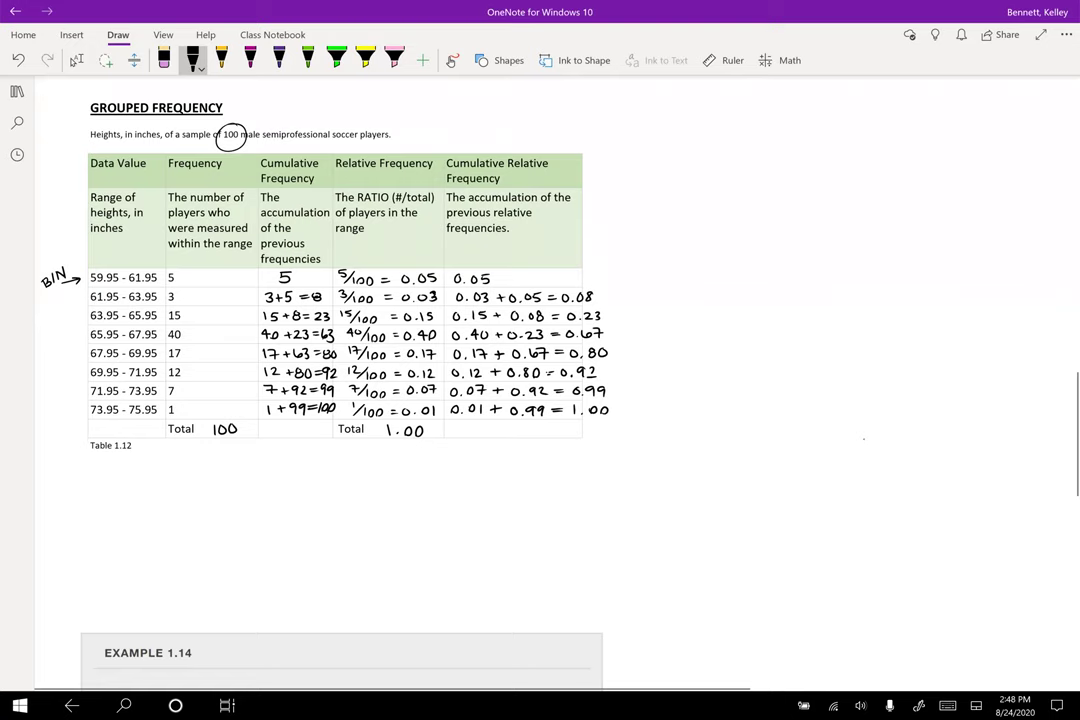
scroll(863, 438, "down", 3)
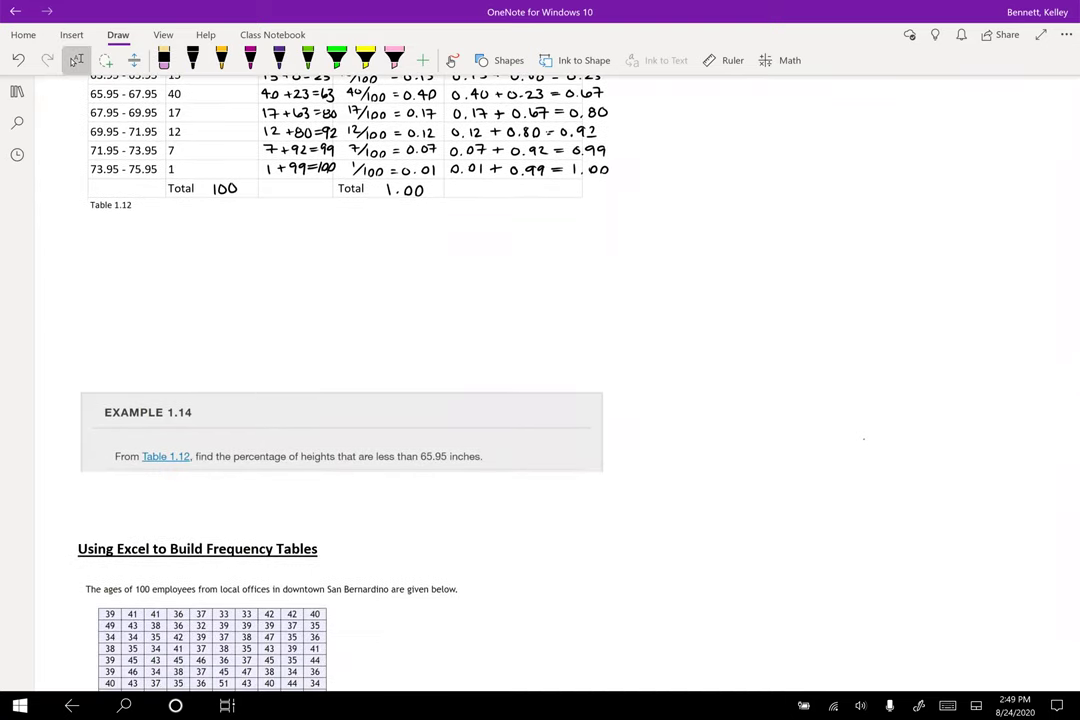
scroll(863, 438, "up", 4)
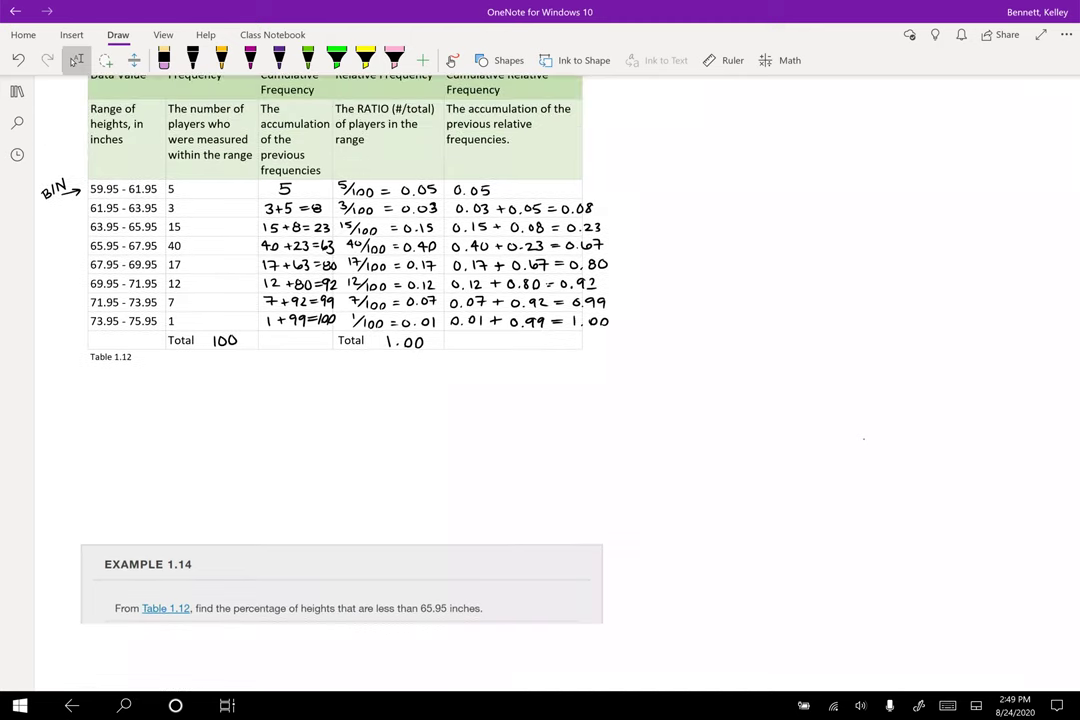
left_click(340, 581)
left_click_drag(340, 581, 315, 473)
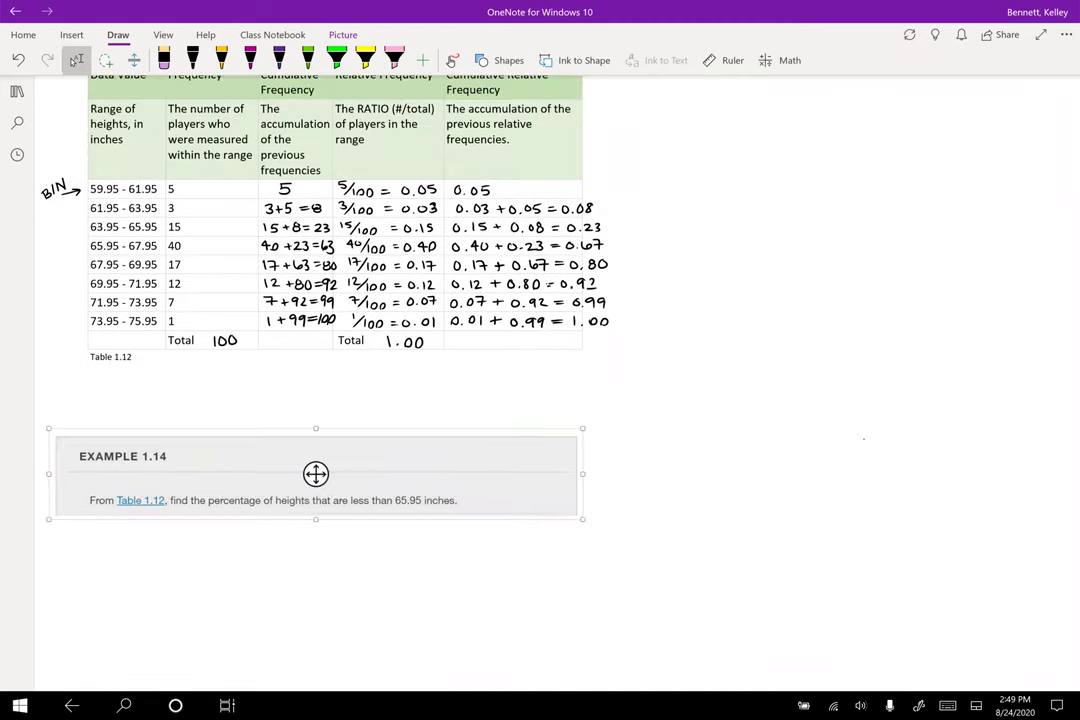
left_click(644, 475)
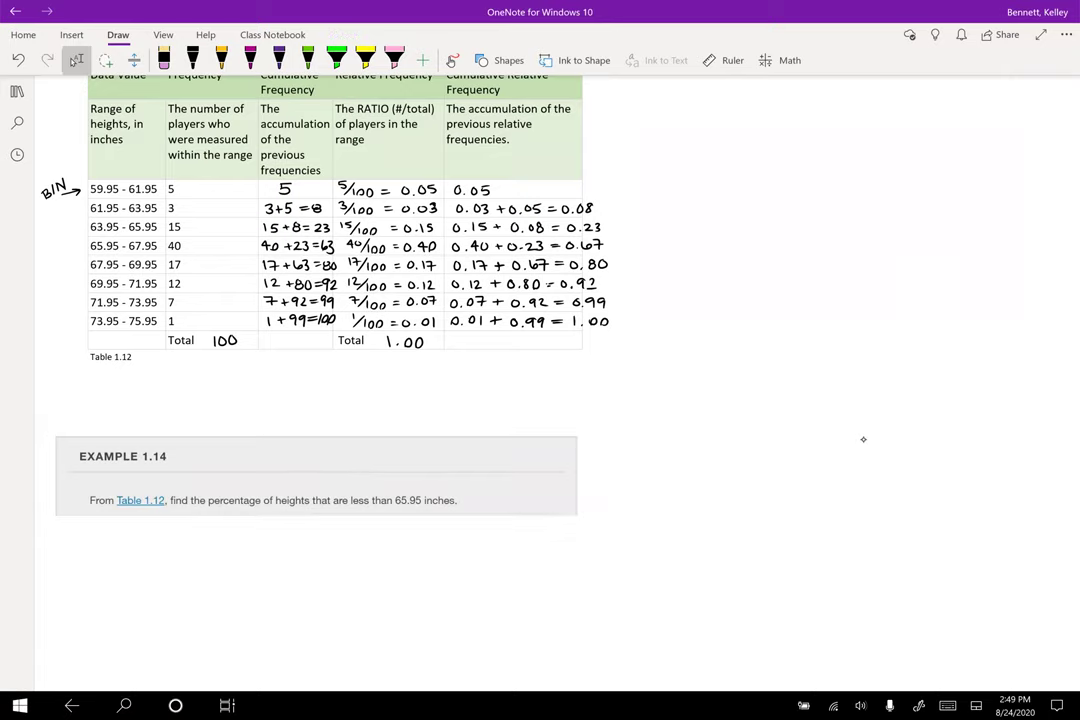
scroll(645, 475, "up", 1)
scroll(335, 340, "up", 3)
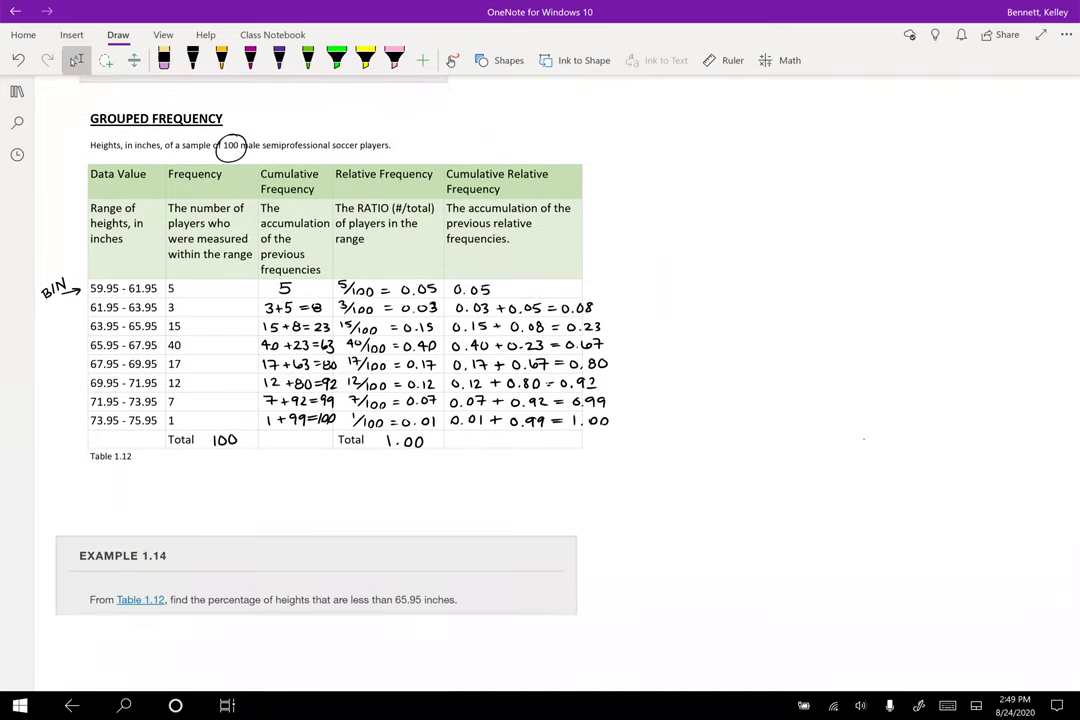
left_click(365, 60)
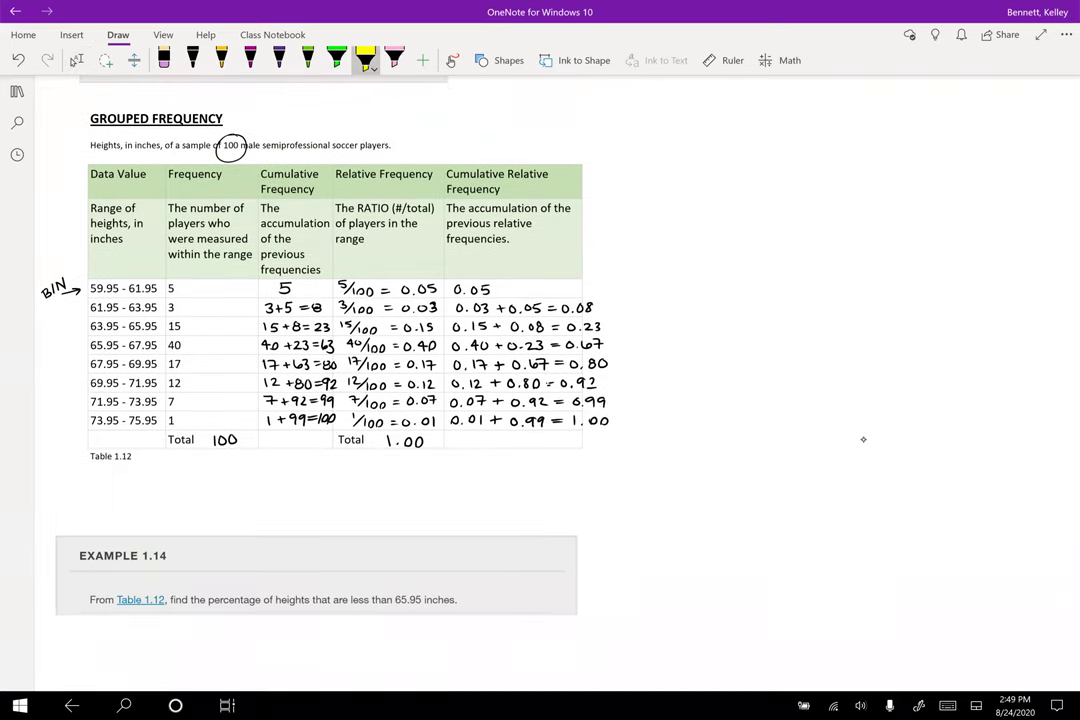
- With the yellow highlighter, outline Example 1.14, ring the first three height rows, and mark 0.05 and 0.03
mouse_move(110, 523)
left_mouse_down()
mouse_move(65, 528)
mouse_move(170, 612)
mouse_move(386, 616)
mouse_move(552, 618)
mouse_move(582, 530)
mouse_move(113, 522)
left_mouse_up()
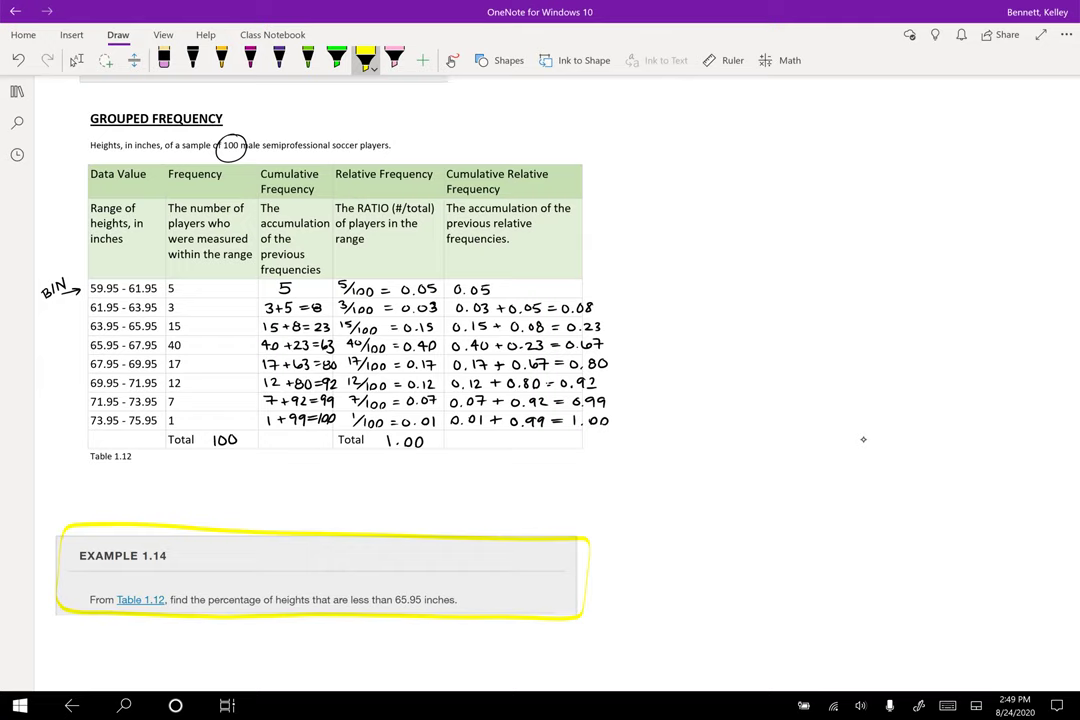
mouse_move(97, 276)
left_mouse_down()
mouse_move(87, 282)
mouse_move(110, 334)
mouse_move(578, 334)
mouse_move(464, 281)
mouse_move(89, 281)
left_mouse_up()
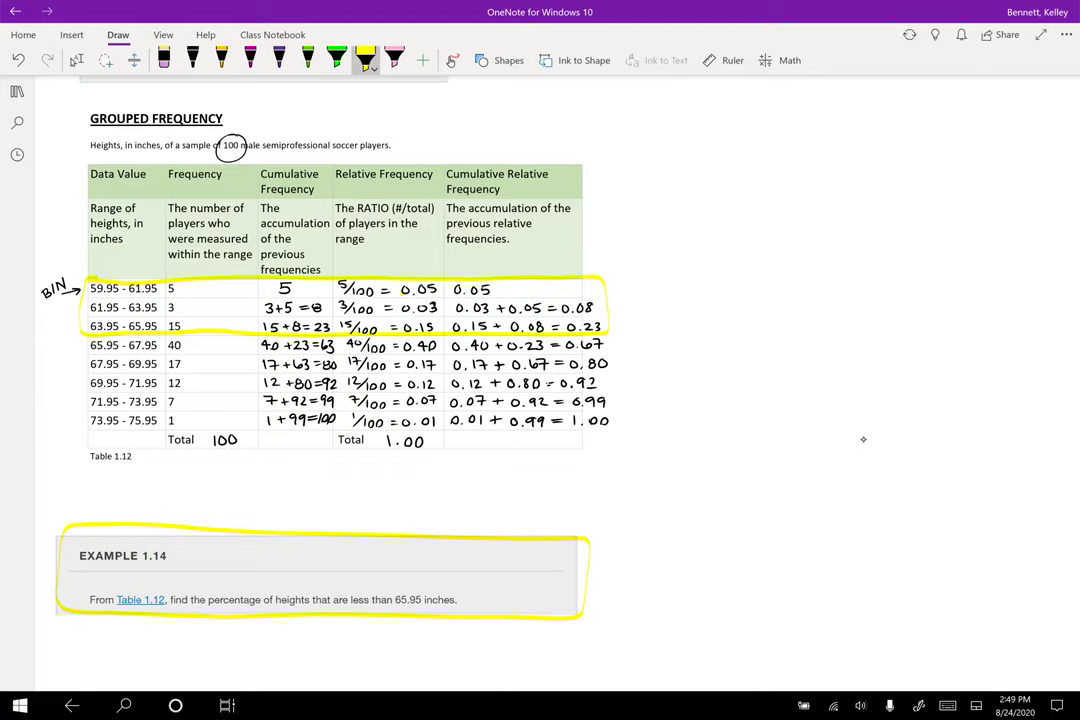
mouse_move(436, 284)
left_mouse_down()
mouse_move(401, 291)
mouse_move(438, 285)
mouse_move(404, 304)
mouse_move(410, 317)
mouse_move(437, 304)
mouse_move(404, 328)
left_mouse_up()
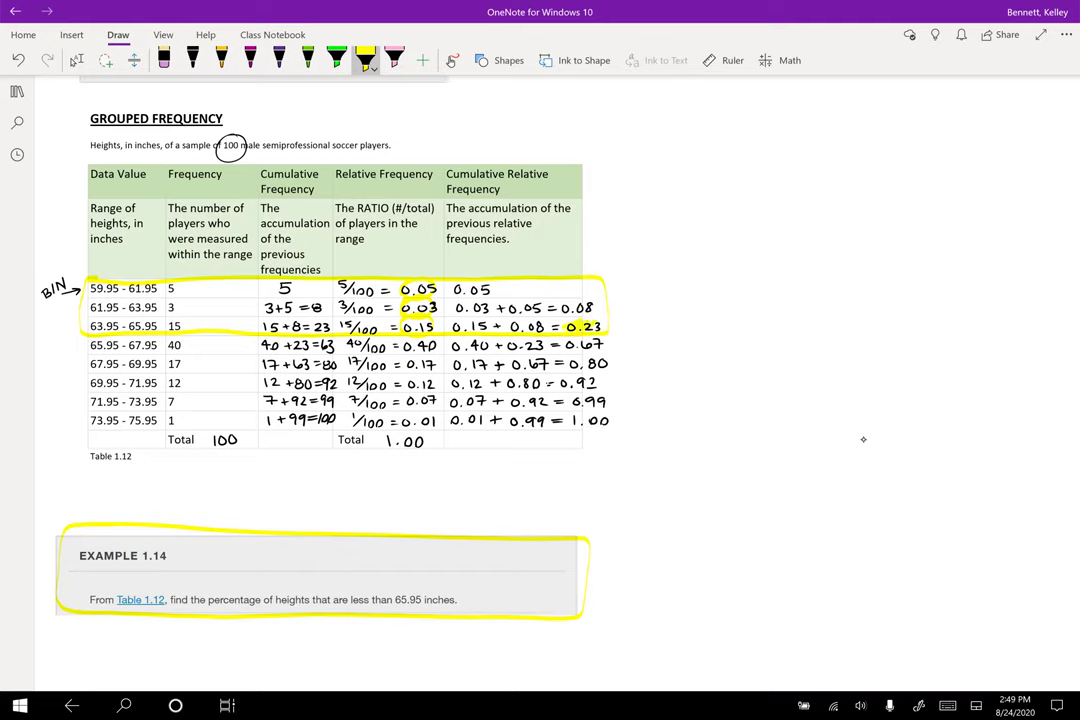
- Highlight the cumulative value 0.23 and draw a yellow arrow from it to Example 1.14
left_click_drag(566, 327, 604, 327)
mouse_move(607, 326)
left_mouse_down()
mouse_move(668, 360)
mouse_move(668, 555)
mouse_move(595, 557)
left_mouse_up()
left_click_drag(605, 550, 604, 563)
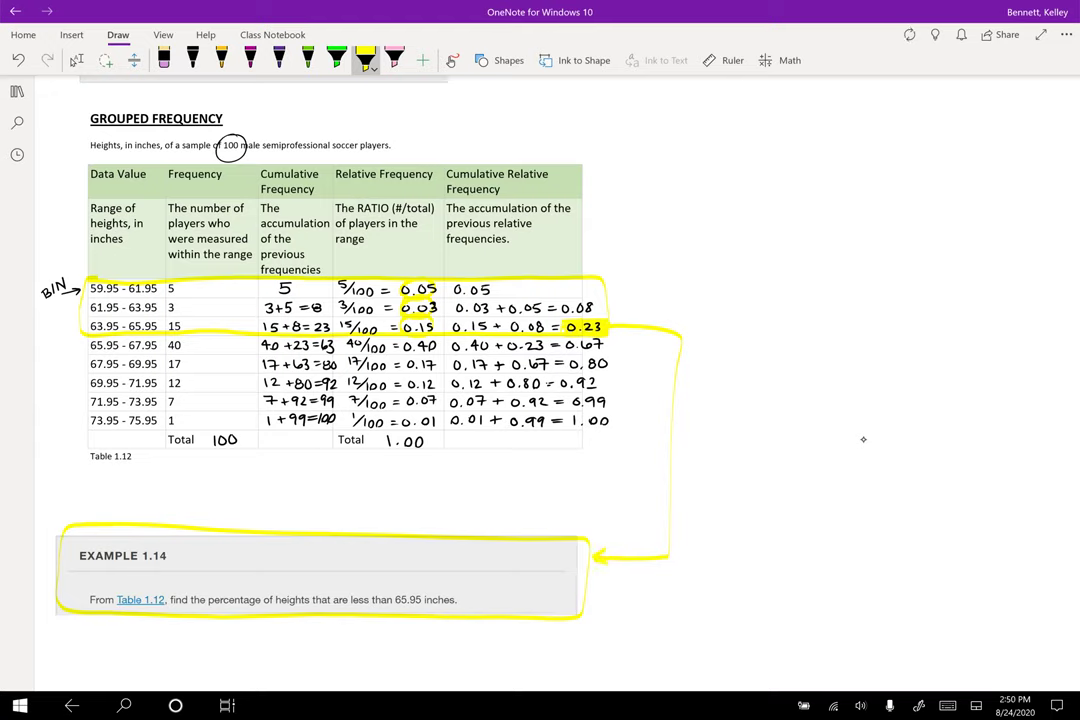
- Write 0.23 beside Example 1.14 in black, mark the decimal shift in green, then add '= 23%'
left_click(193, 60)
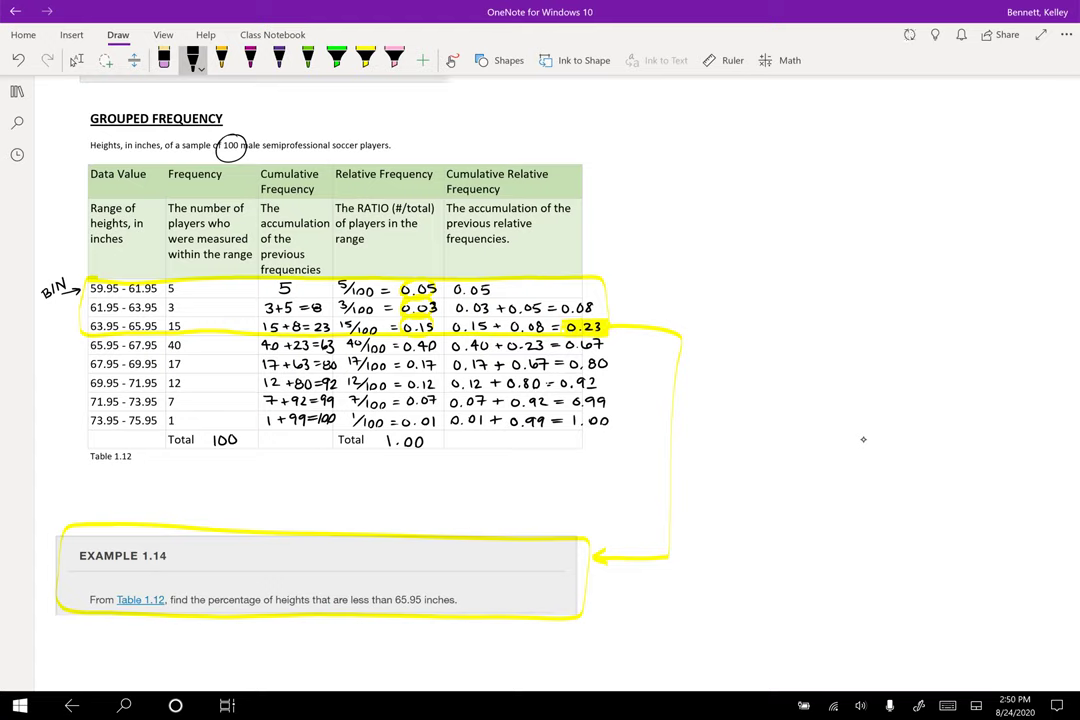
left_click(497, 601)
mouse_move(489, 590)
left_mouse_down()
mouse_move(528, 591)
mouse_move(520, 601)
left_mouse_up()
left_click(308, 60)
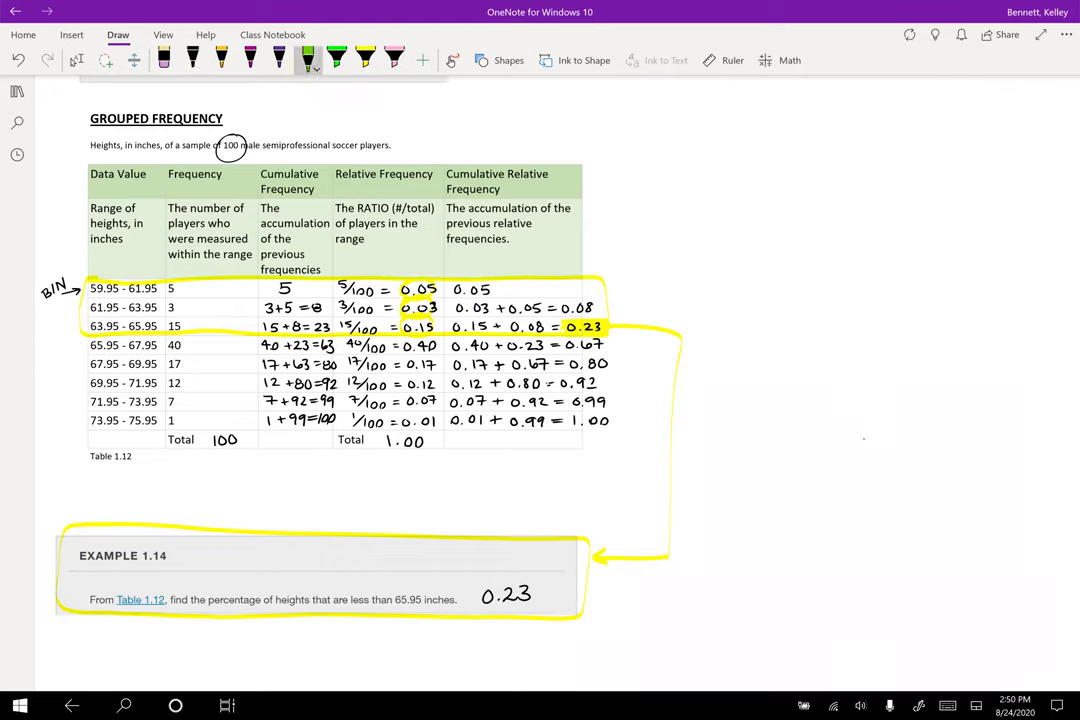
mouse_move(512, 597)
left_mouse_down()
mouse_move(500, 601)
mouse_move(530, 603)
left_mouse_up()
left_click(193, 60)
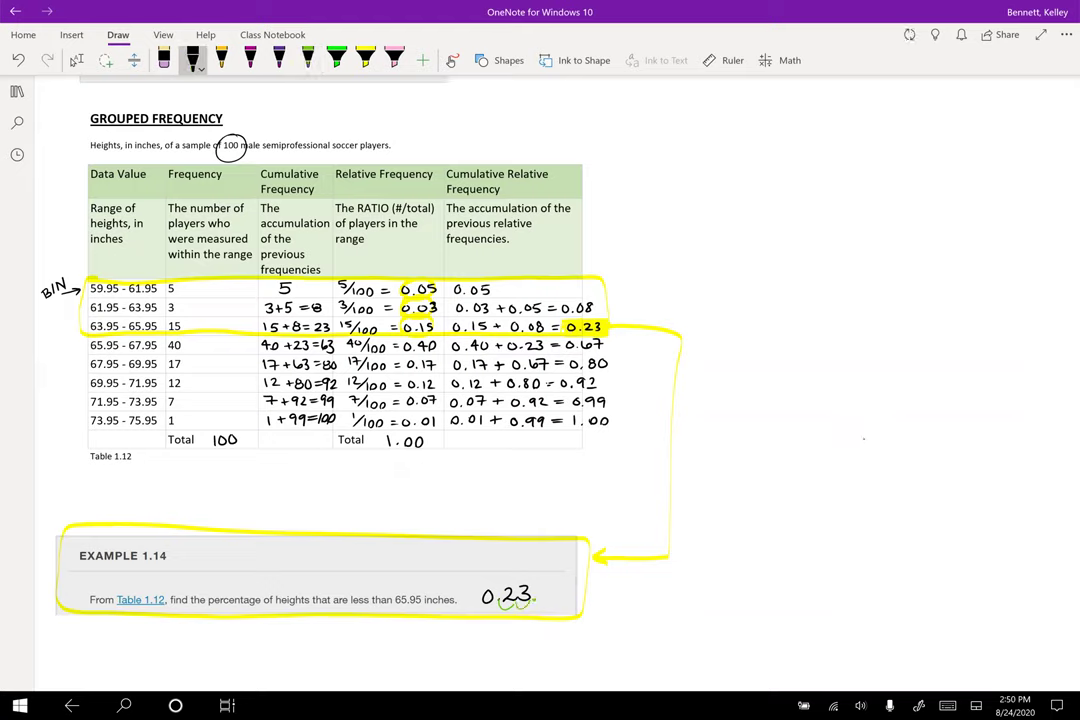
mouse_move(547, 590)
left_mouse_down()
mouse_move(587, 600)
mouse_move(602, 586)
mouse_move(605, 600)
mouse_move(615, 596)
left_mouse_up()
scroll(863, 438, "down", 3)
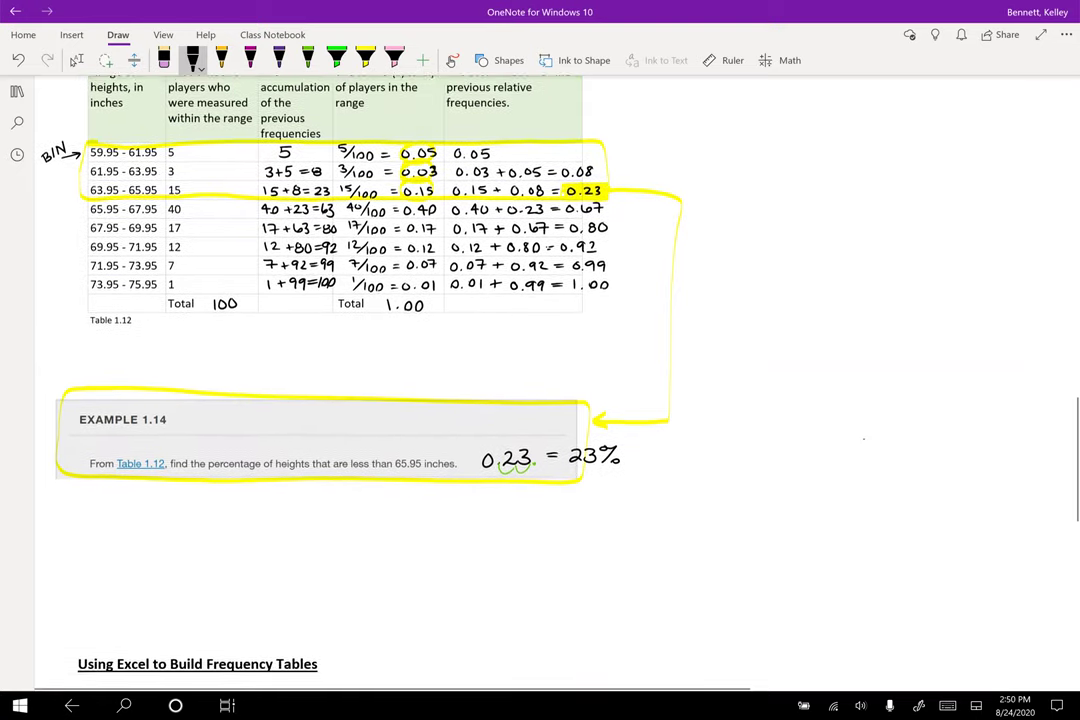
left_click(76, 60)
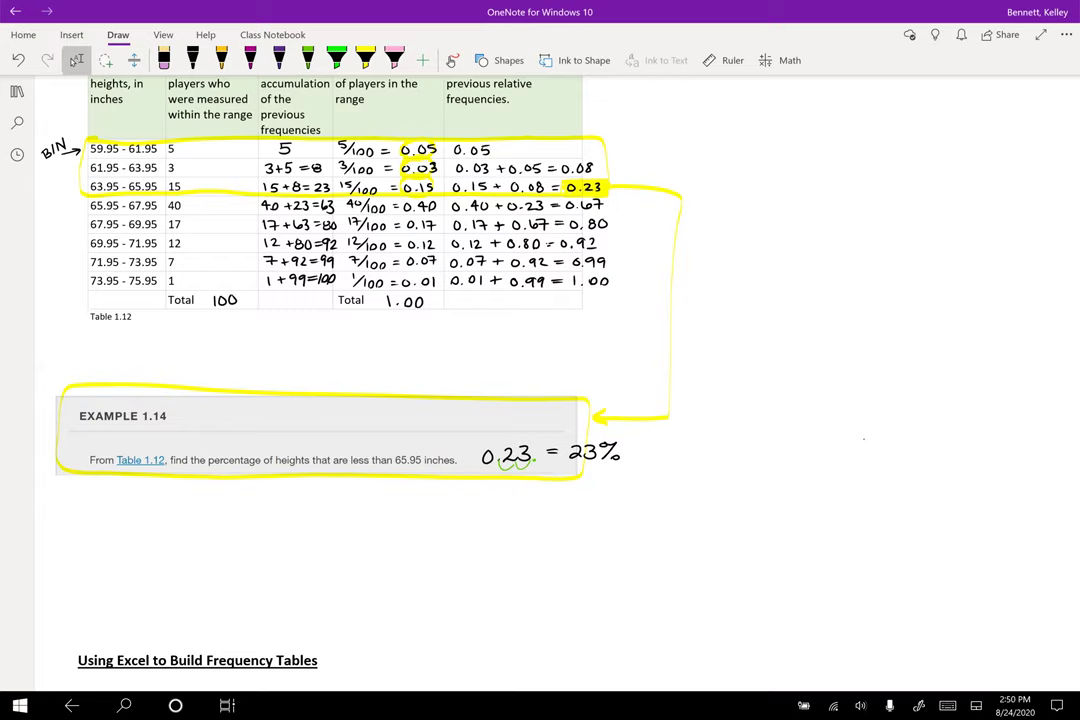
key("alt+d")
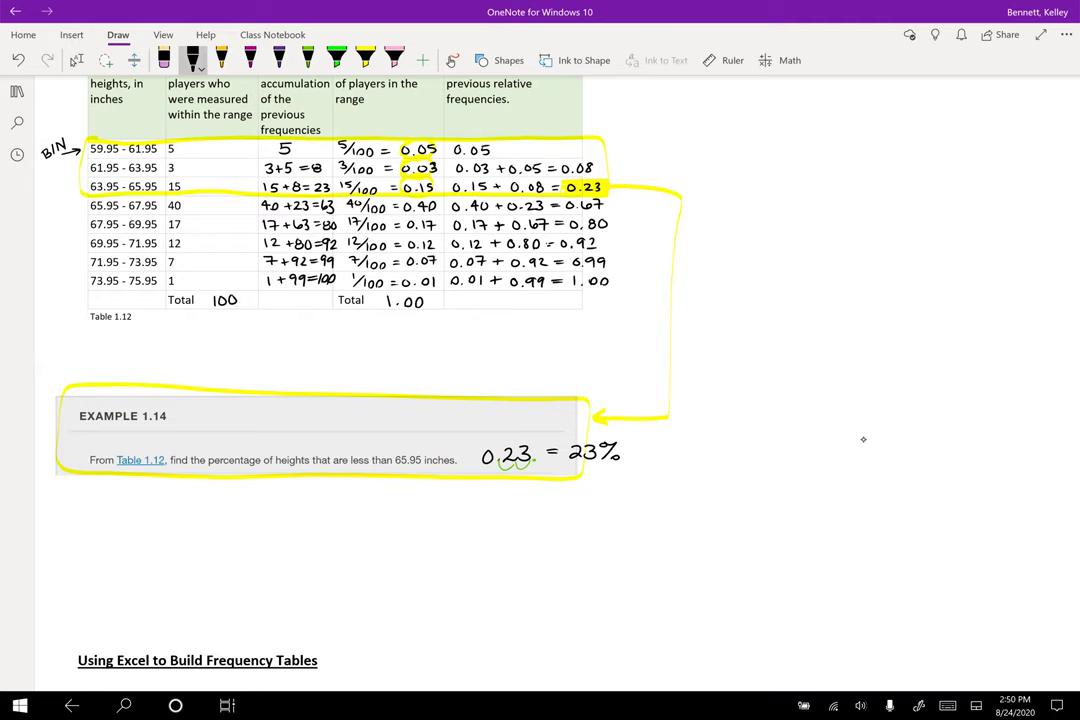